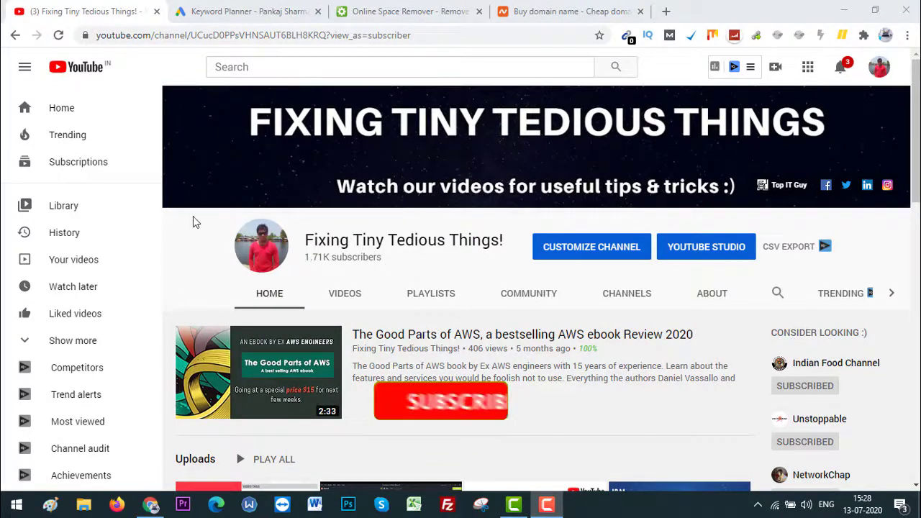
Cycle through the Keyword Planner, Online Space Remover and Namecheap tabs, finishing on Namecheap.
click(257, 11)
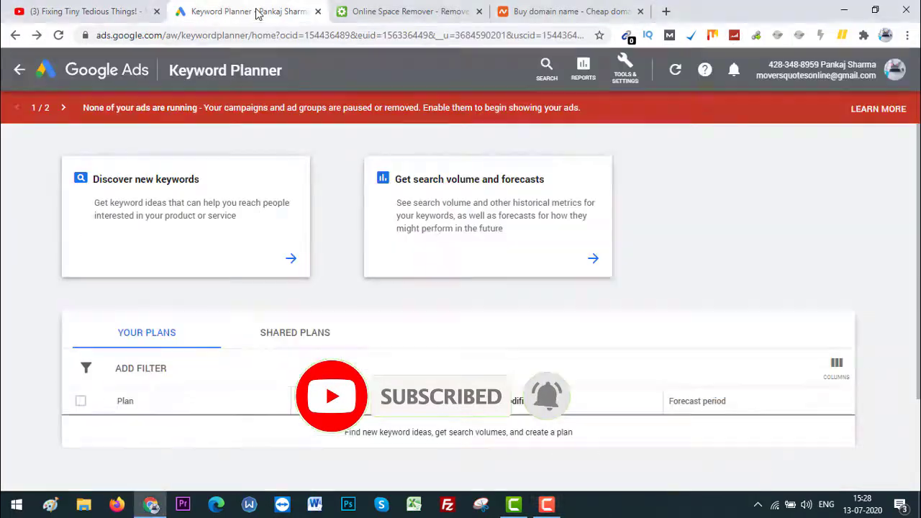
click(403, 12)
click(533, 11)
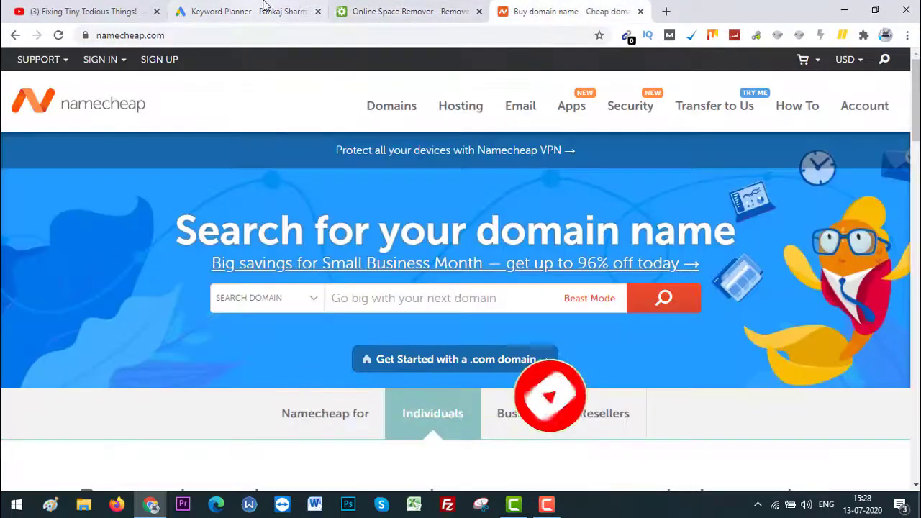
click(262, 12)
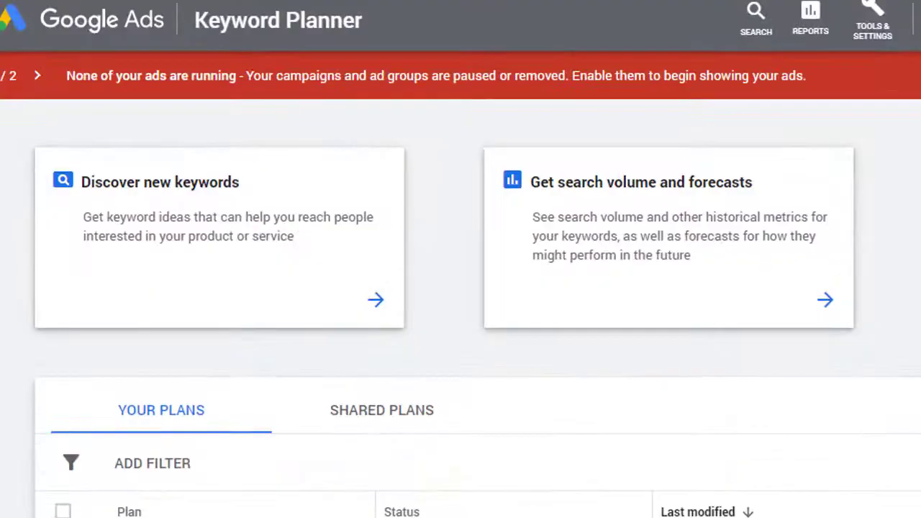
click(406, 13)
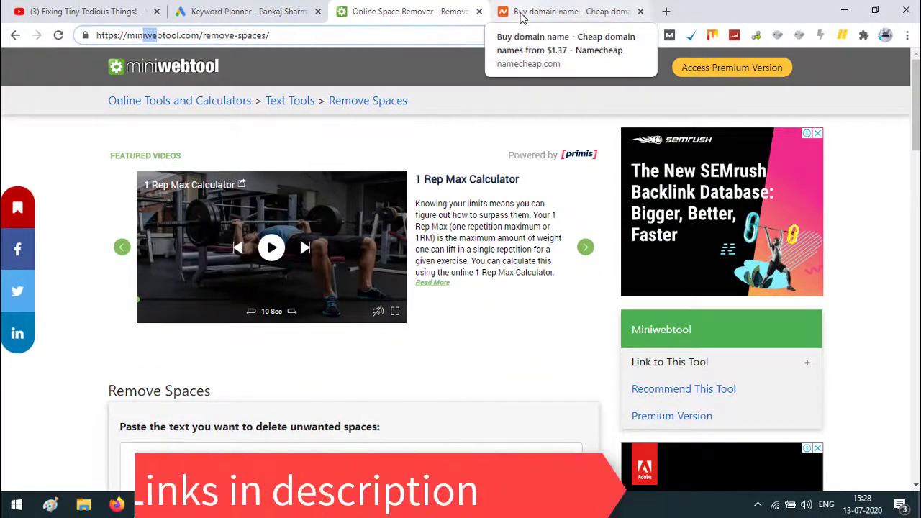
click(521, 15)
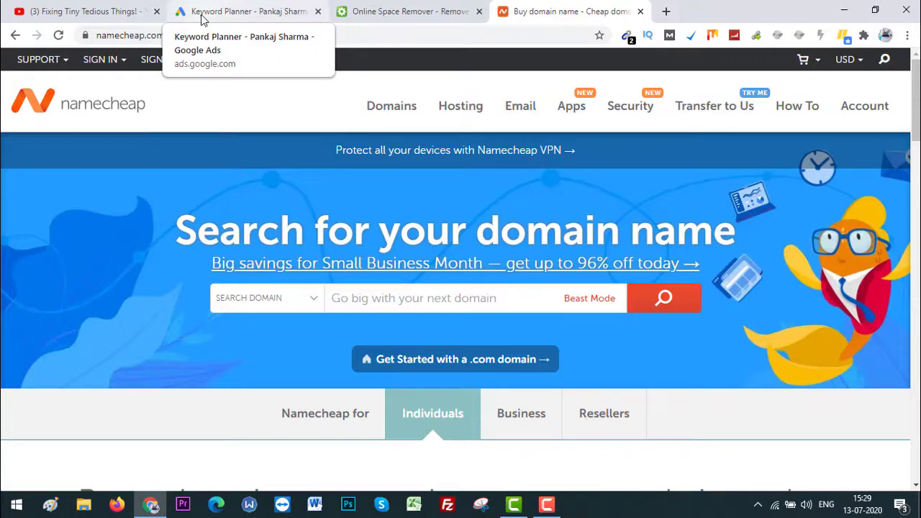
In Keyword Planner's Discover new keywords form, enter 'Best Backpacks' as the keyword.
click(203, 18)
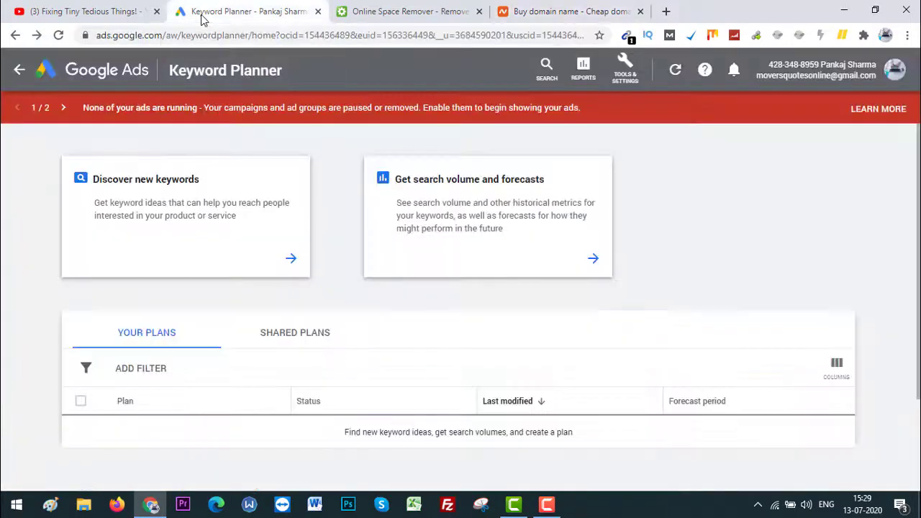
click(220, 251)
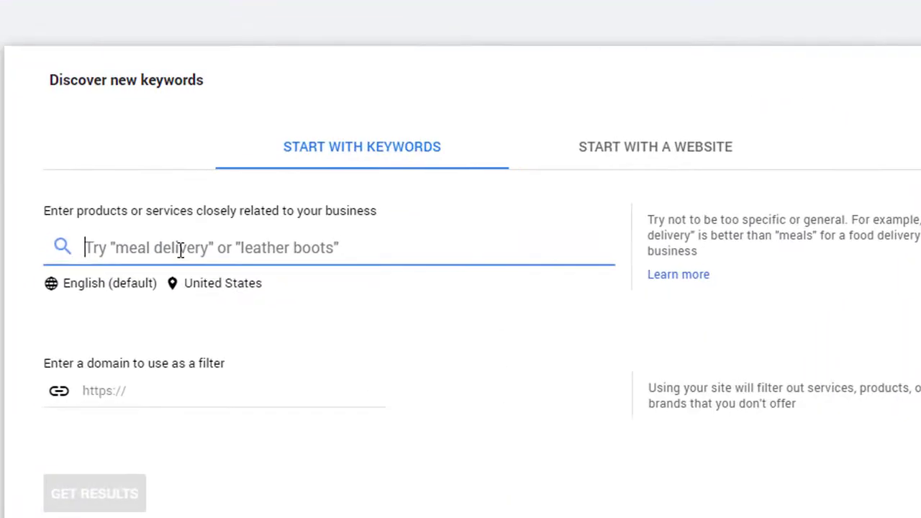
text(Best )
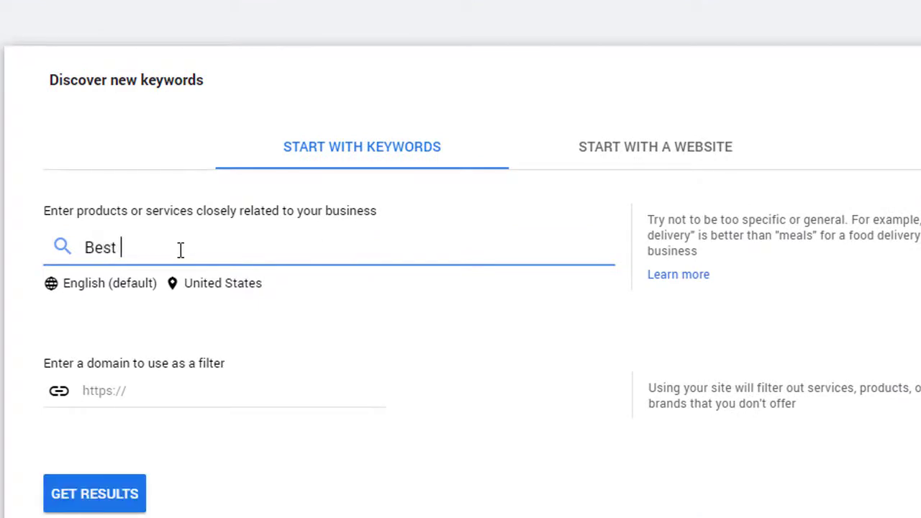
text(Backpacks)
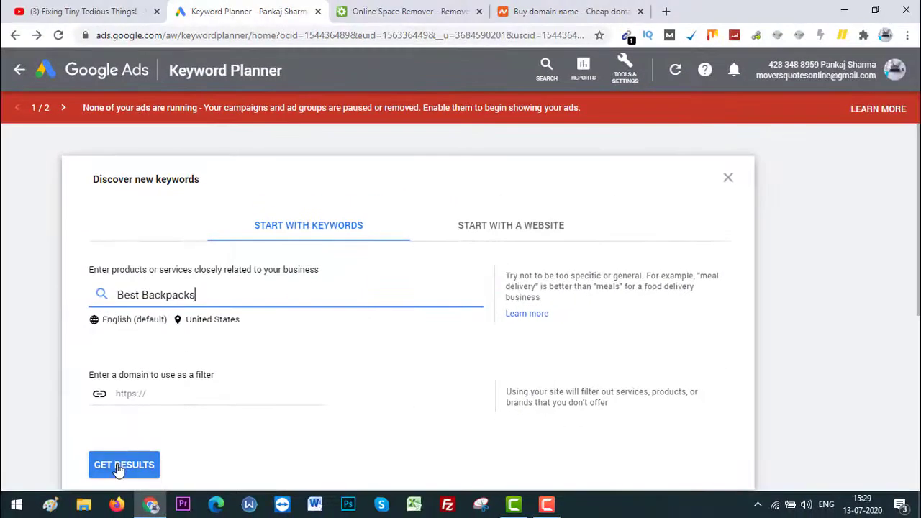
click(102, 485)
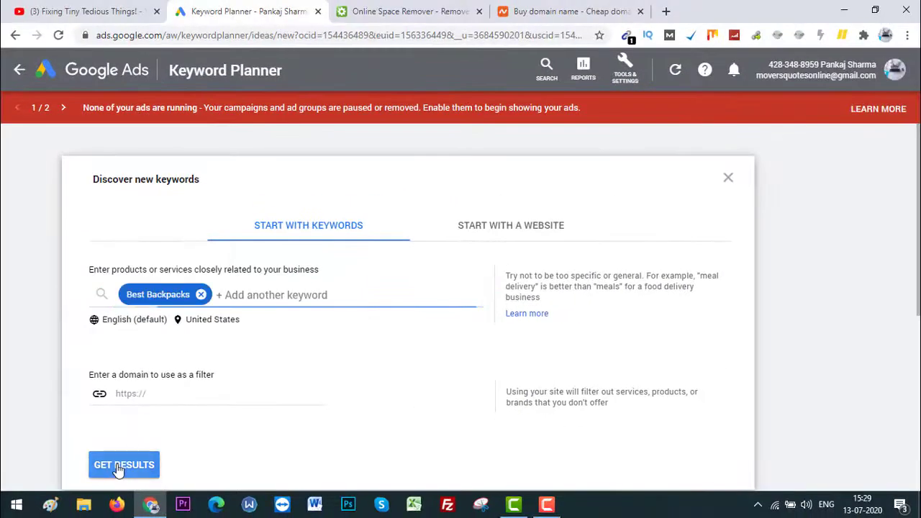
Get results for Best Backpacks and scroll through the 1,474 keyword ideas table.
click(119, 467)
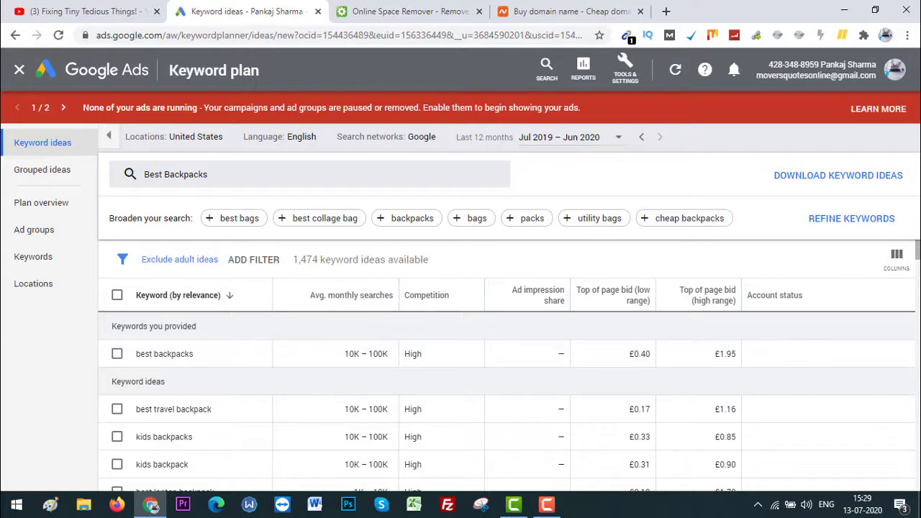
mouse_move(919, 258)
mouse_down()
mouse_move(917, 359)
mouse_move(918, 248)
mouse_up()
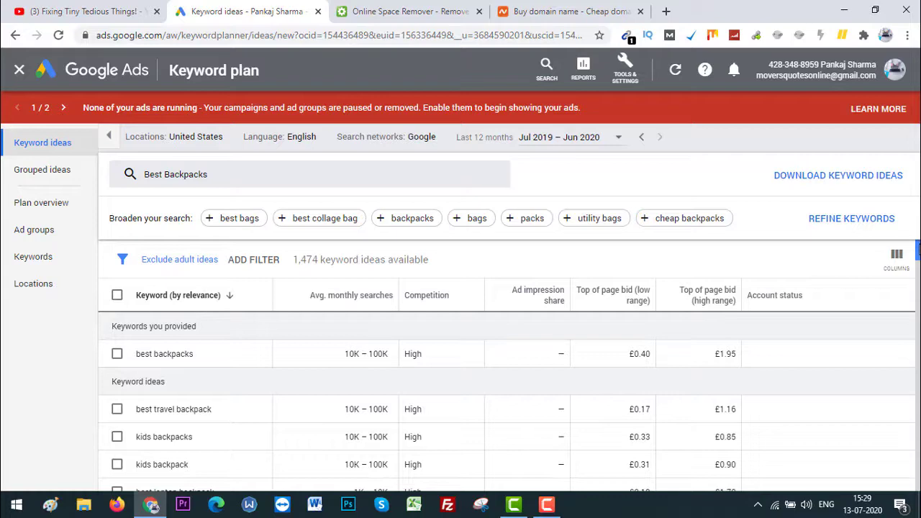
mouse_move(918, 252)
mouse_down()
mouse_move(918, 308)
mouse_move(918, 247)
mouse_up()
Select all keyword ideas, copy them, and download them as best-backpacks.csv.
click(116, 295)
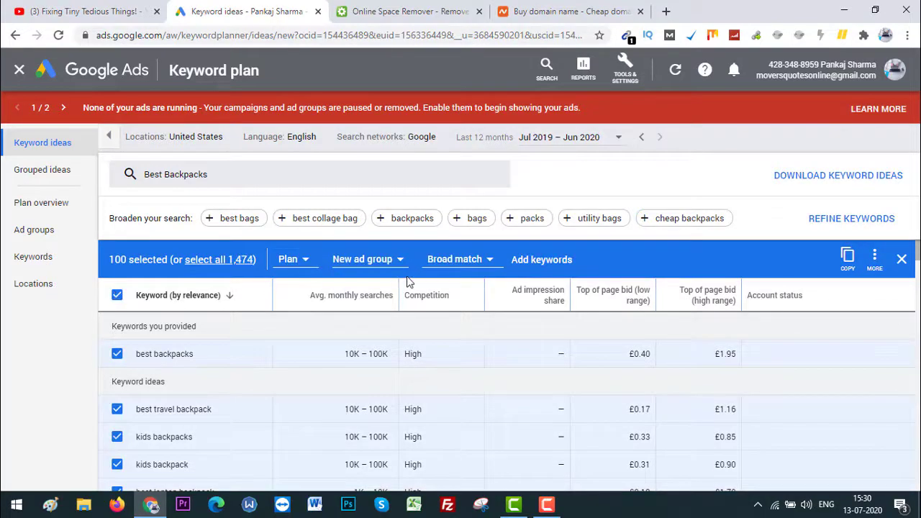
click(848, 261)
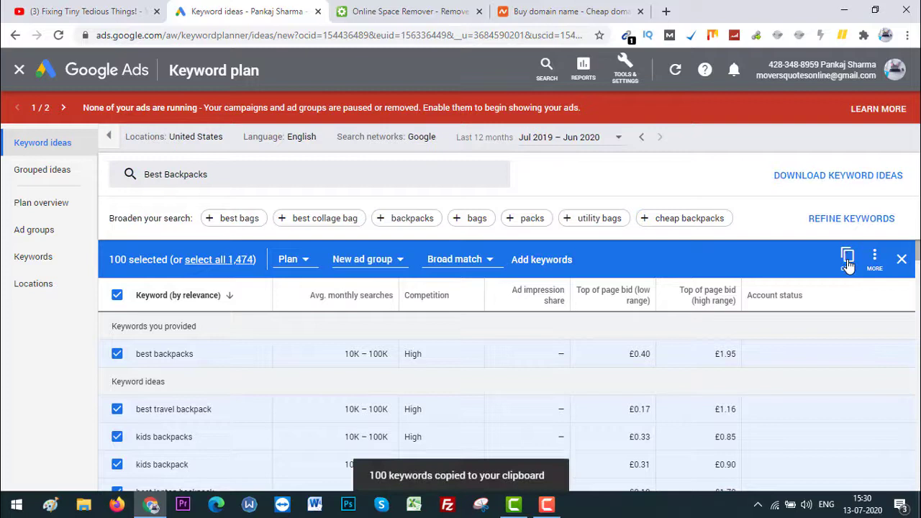
click(844, 181)
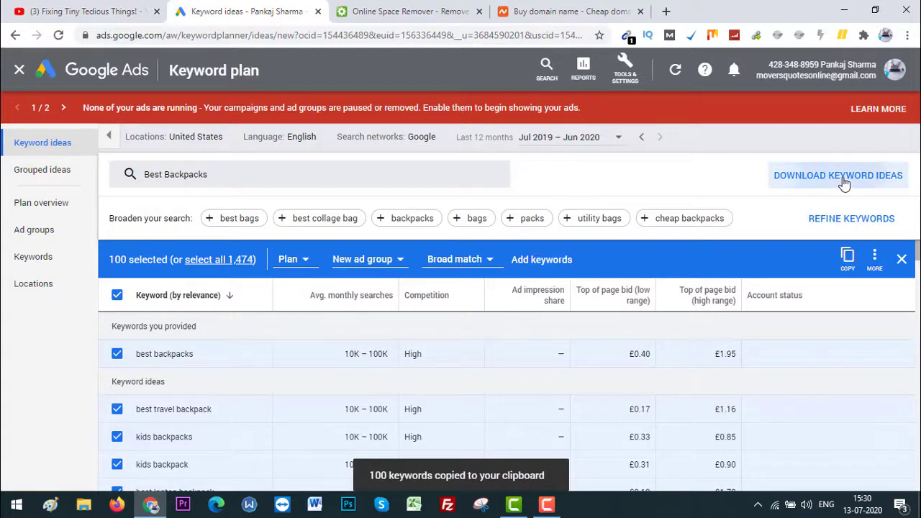
click(796, 196)
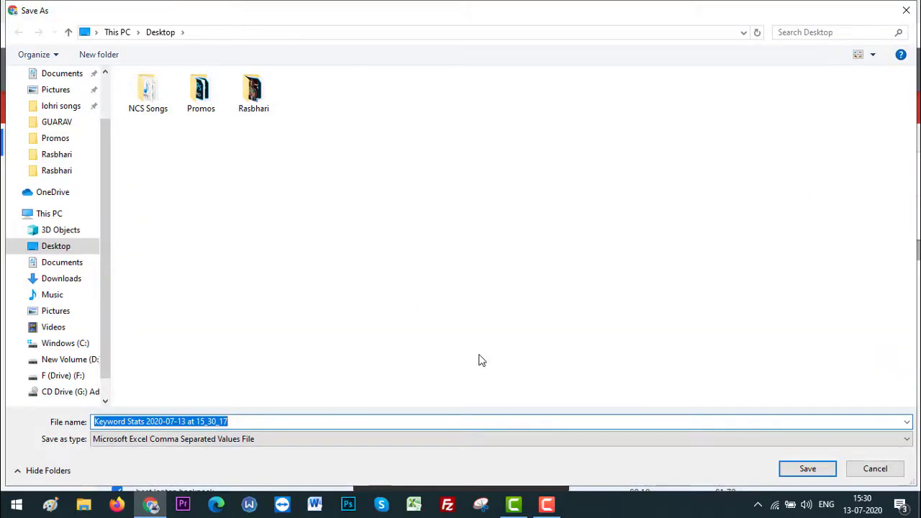
text(best)
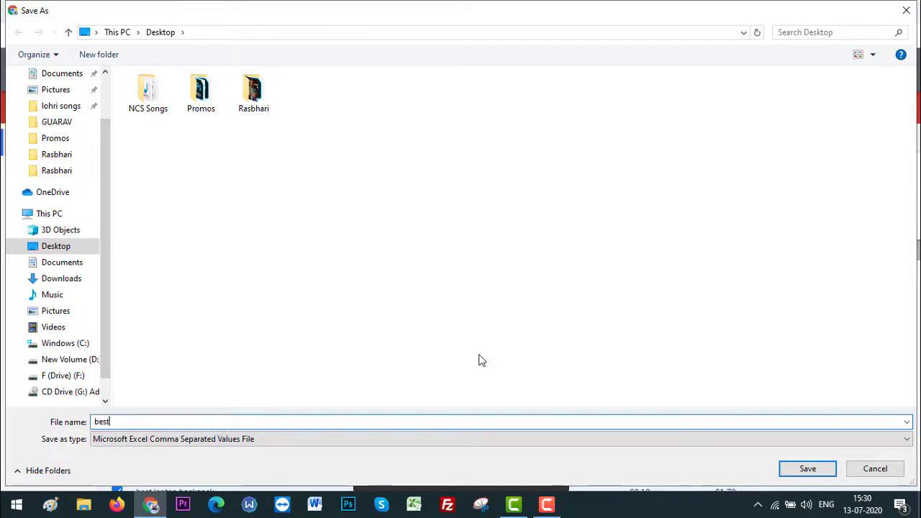
text(-backpacks)
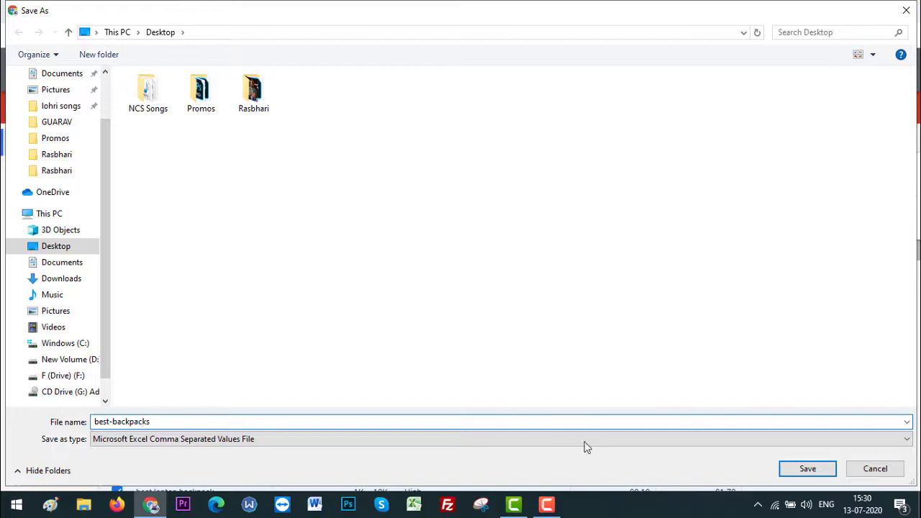
click(808, 468)
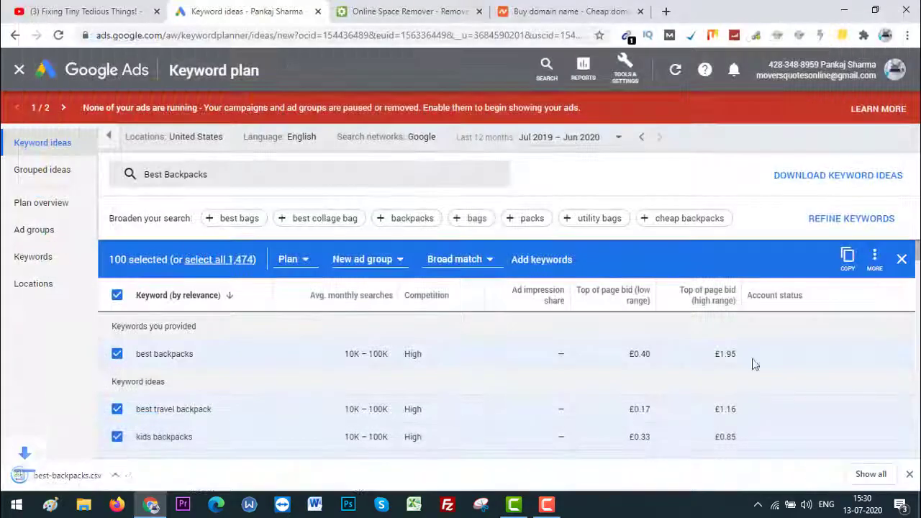
Paste the copied backpack keywords into Online Space Remover's input box.
click(409, 14)
click(237, 12)
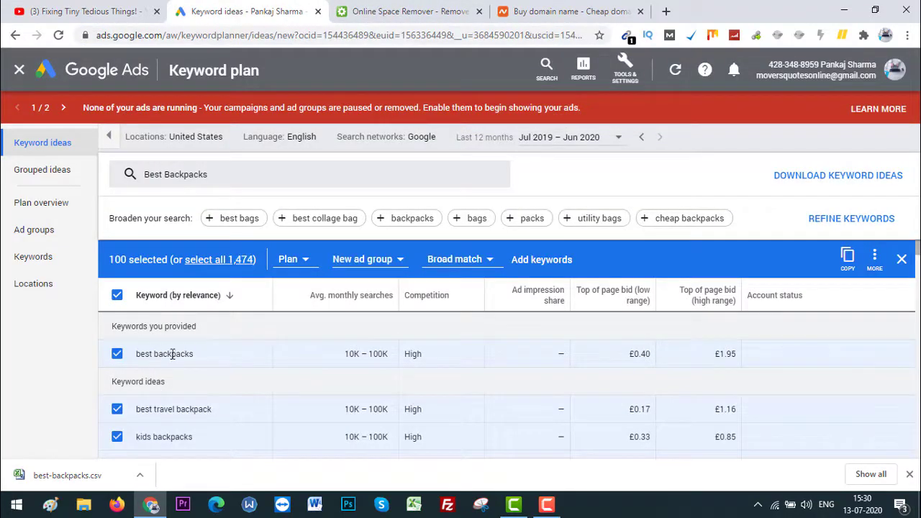
click(384, 7)
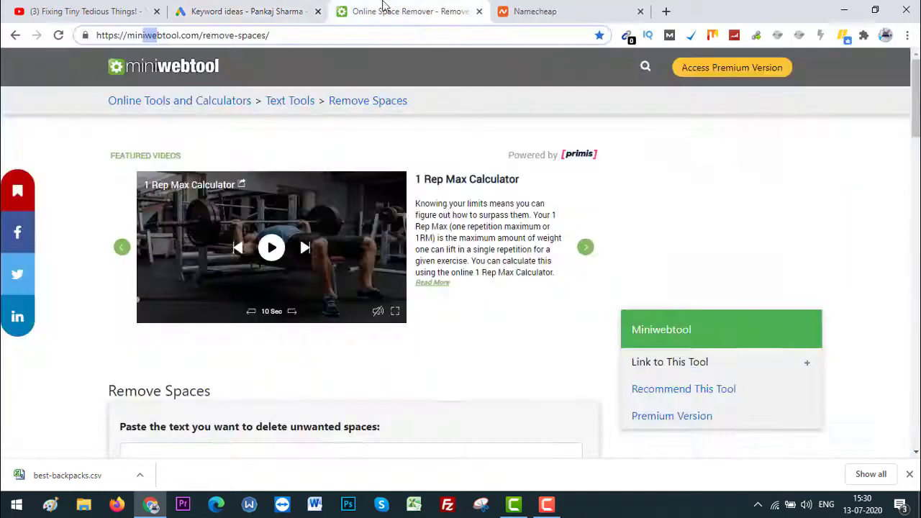
click(232, 10)
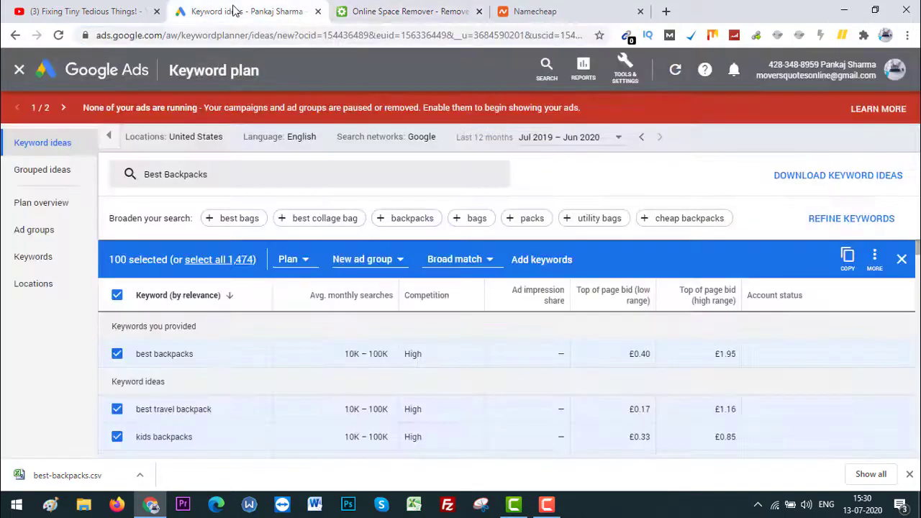
click(397, 9)
drag(917, 105, 917, 164)
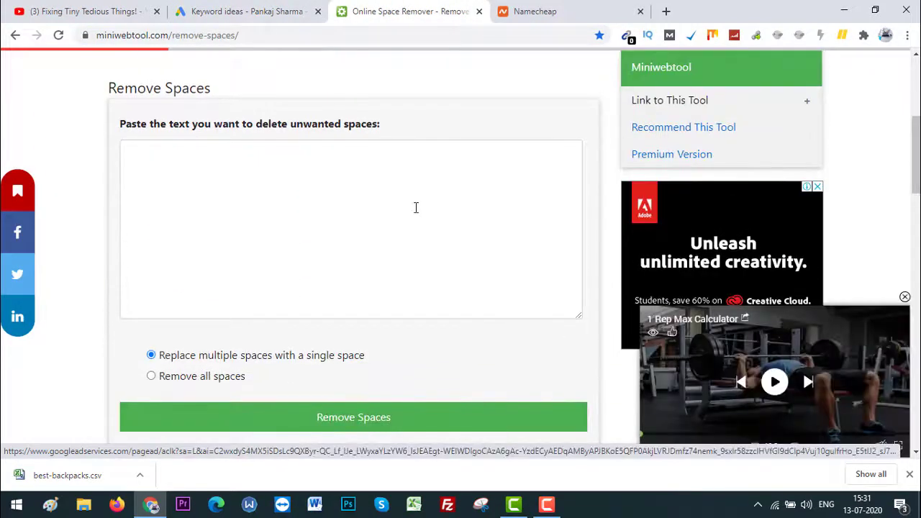
click(416, 208)
key(ctrl+v)
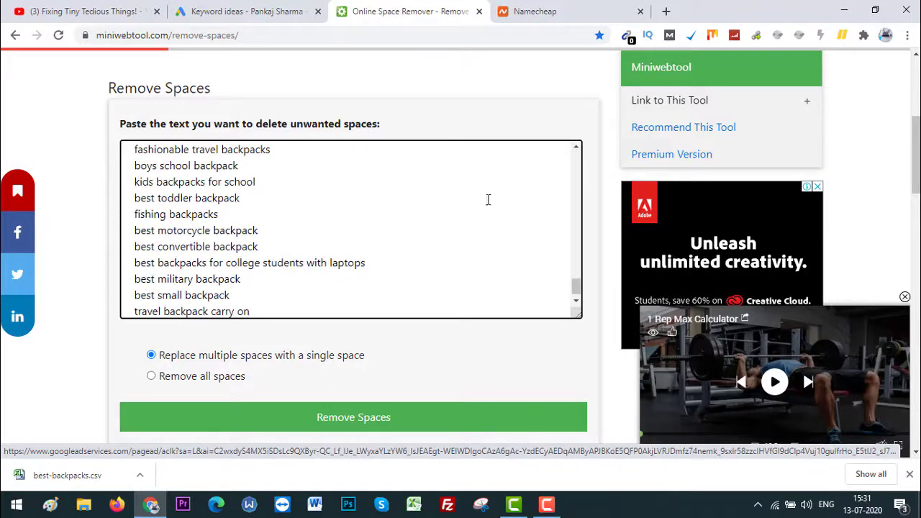
Remove all spaces from the keywords and select the spaceless output, e.g. bestbackpacks.
click(180, 384)
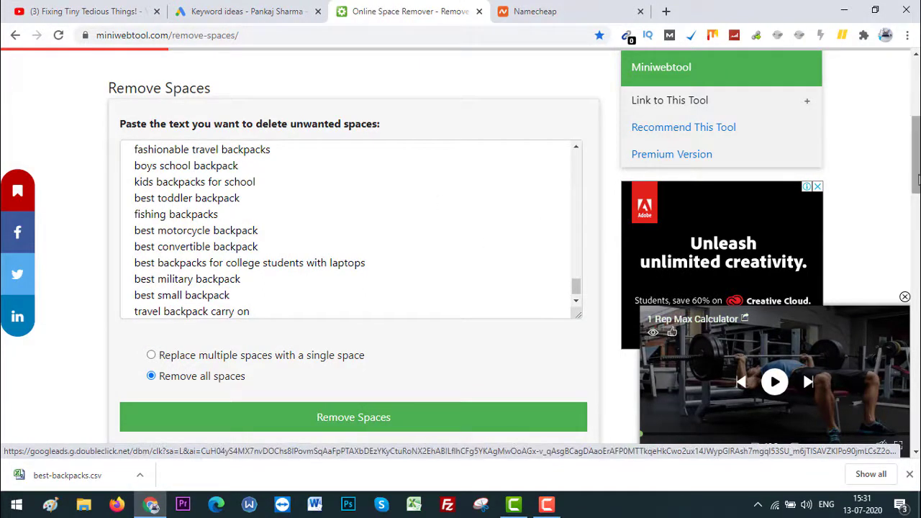
scroll(917, 199, down, 1)
scroll(916, 199, down, 1)
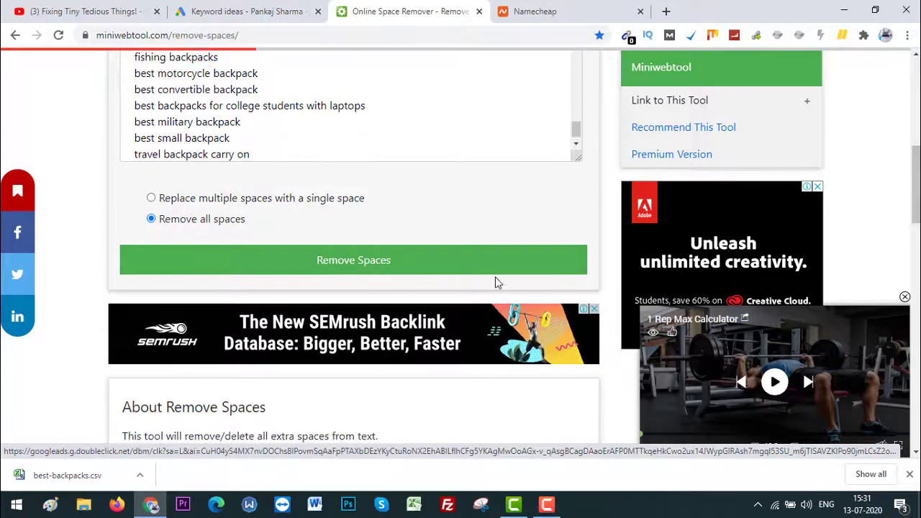
click(404, 268)
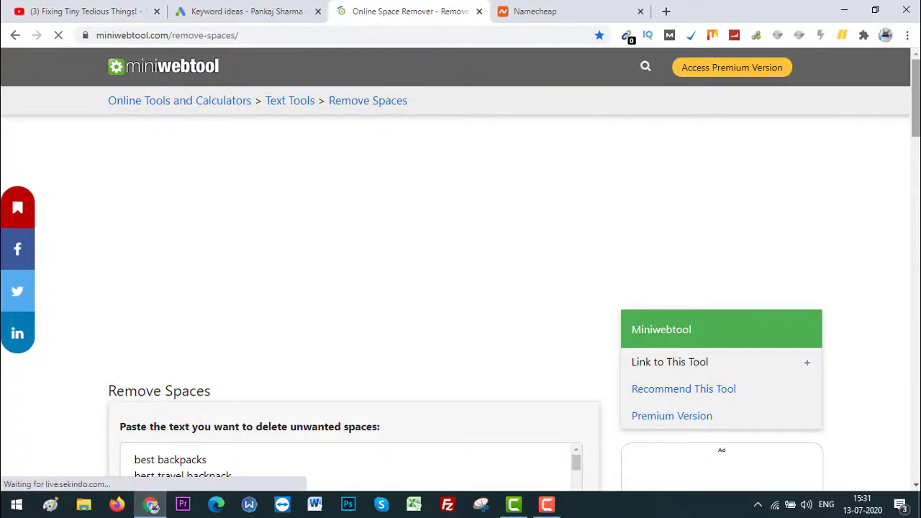
drag(917, 145, 917, 253)
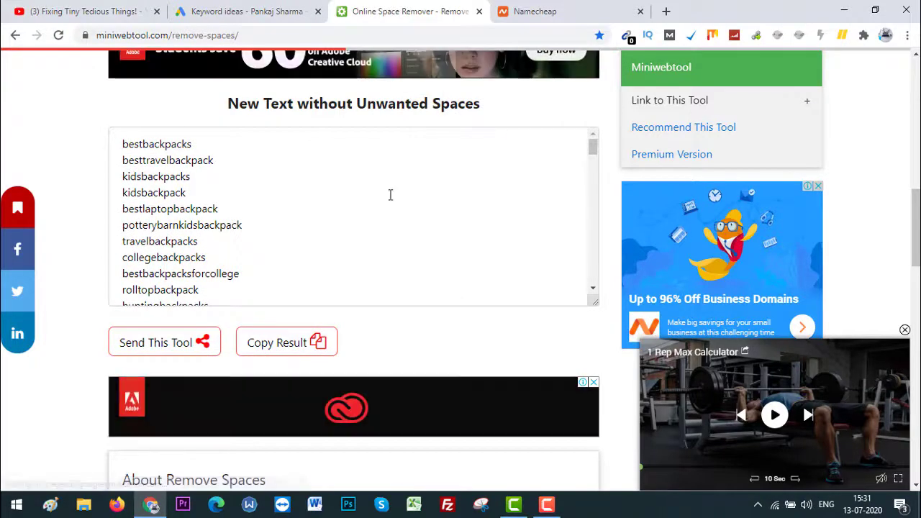
mouse_move(592, 148)
mouse_down()
mouse_move(590, 274)
mouse_move(585, 144)
mouse_up()
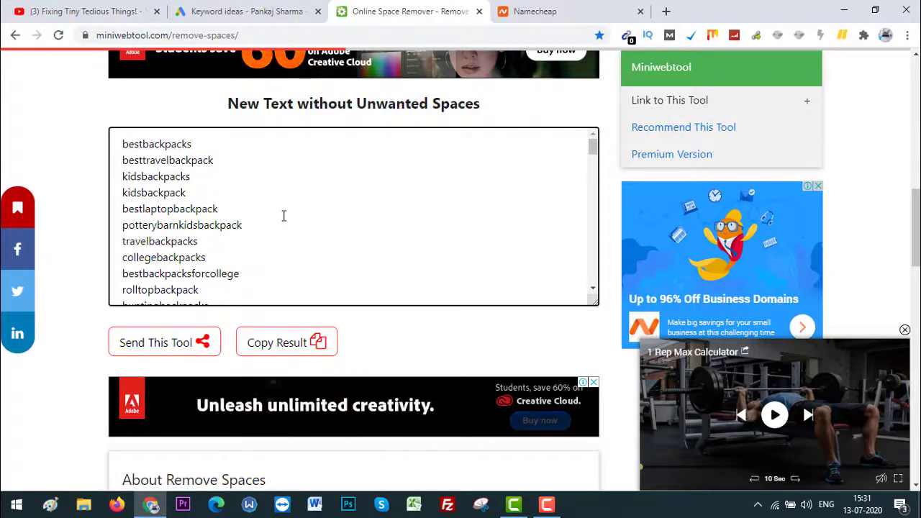
key(ctrl+a)
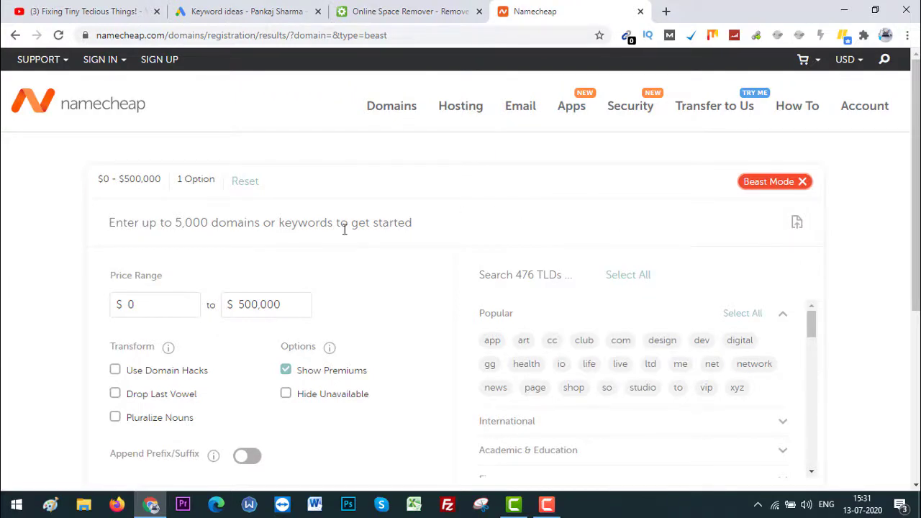
Paste the 100 spaceless keywords, starting with bestbackpacks and besttravelbackpack, into Beast Mode.
key(ctrl+v)
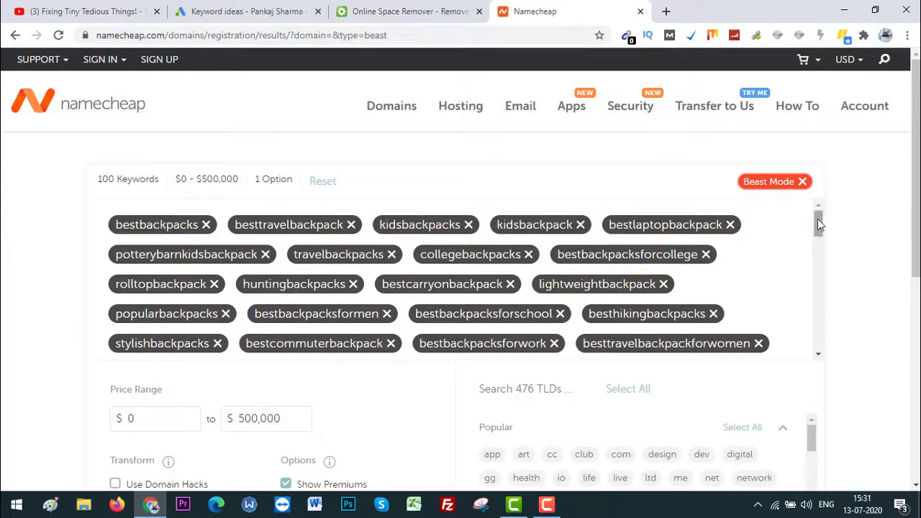
mouse_move(817, 219)
mouse_down()
mouse_move(816, 338)
mouse_move(816, 218)
mouse_up()
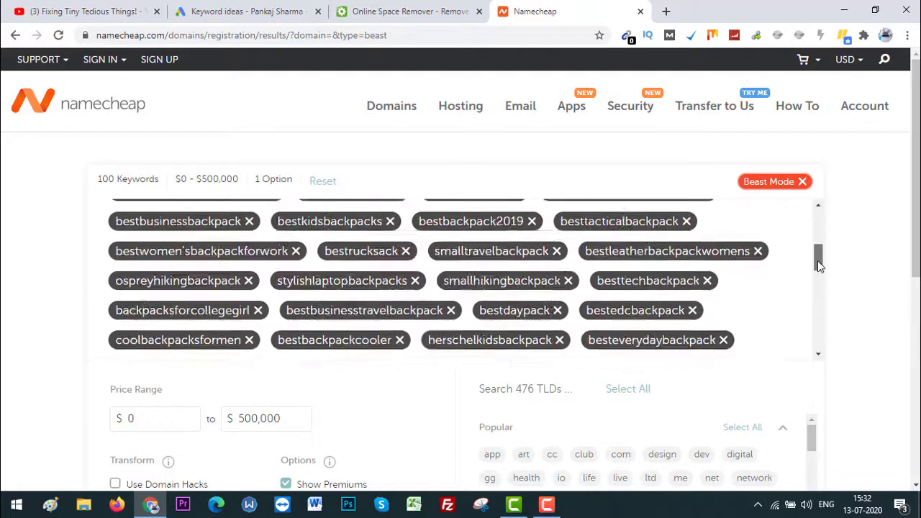
drag(819, 266, 819, 310)
scroll(915, 216, down, 1)
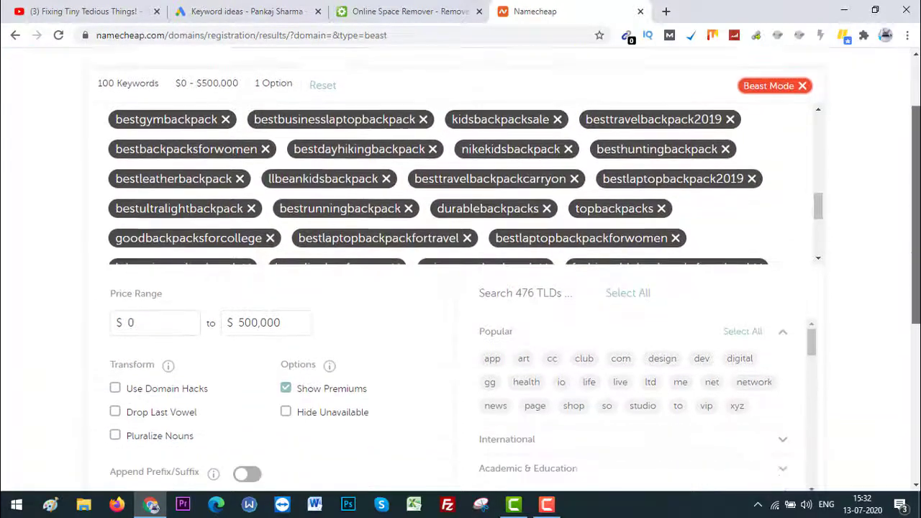
scroll(414, 238, down, 1)
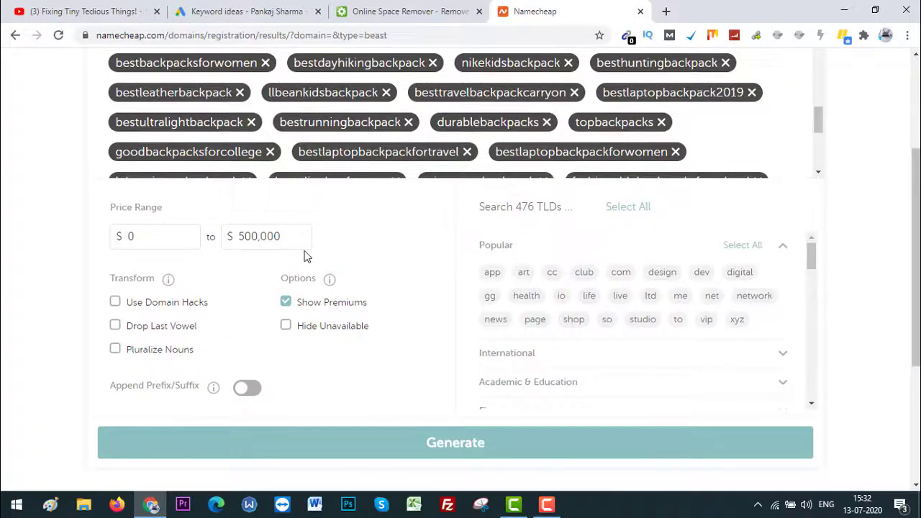
Hide unavailable domains, exclude premiums, and restrict the Beast Mode search to .com.
click(286, 301)
click(286, 306)
scroll(812, 264, down, 2)
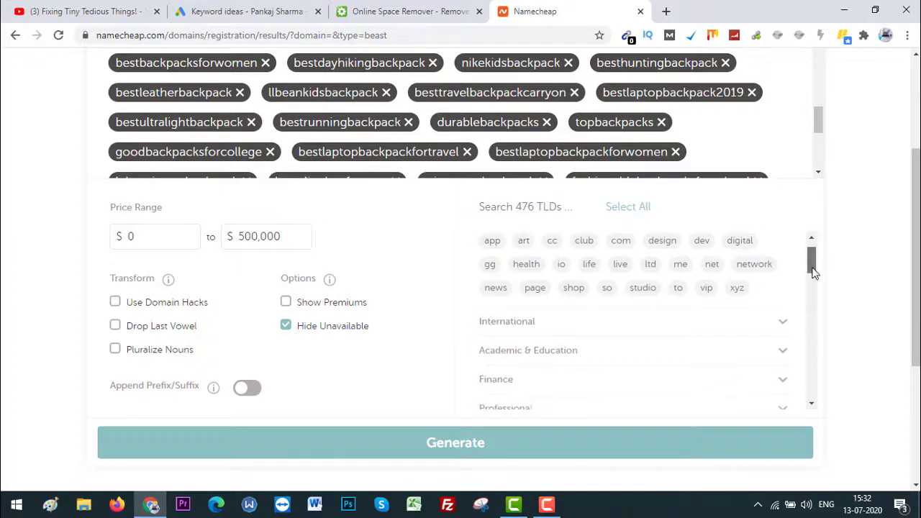
scroll(812, 255, up, 2)
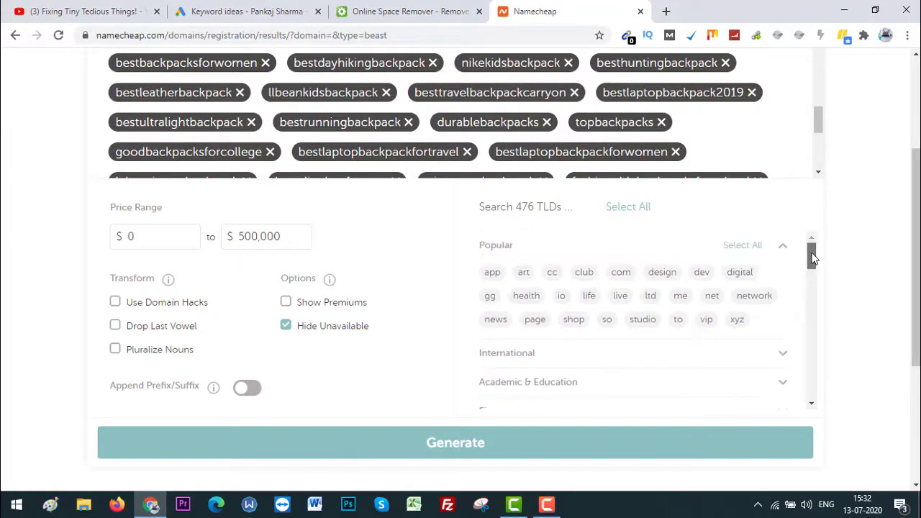
click(621, 273)
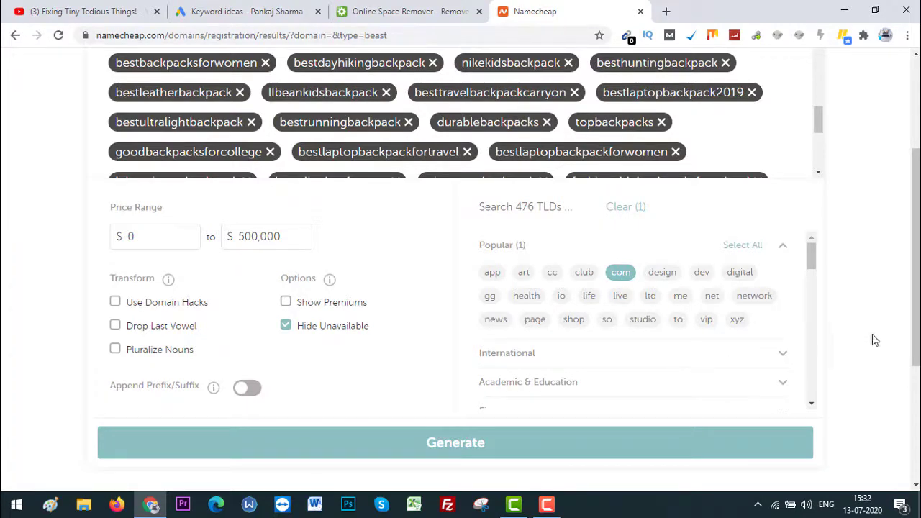
Generate domains and review results like potterybarnkidsbackpack.com and bestbackpacksformen.com at $8.88/yr.
scroll(915, 287, down, 2)
scroll(916, 288, down, 1)
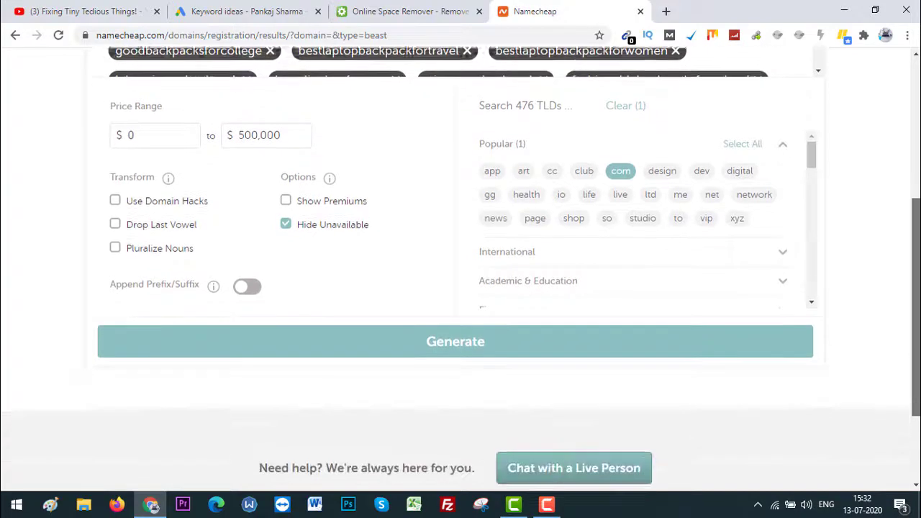
click(456, 332)
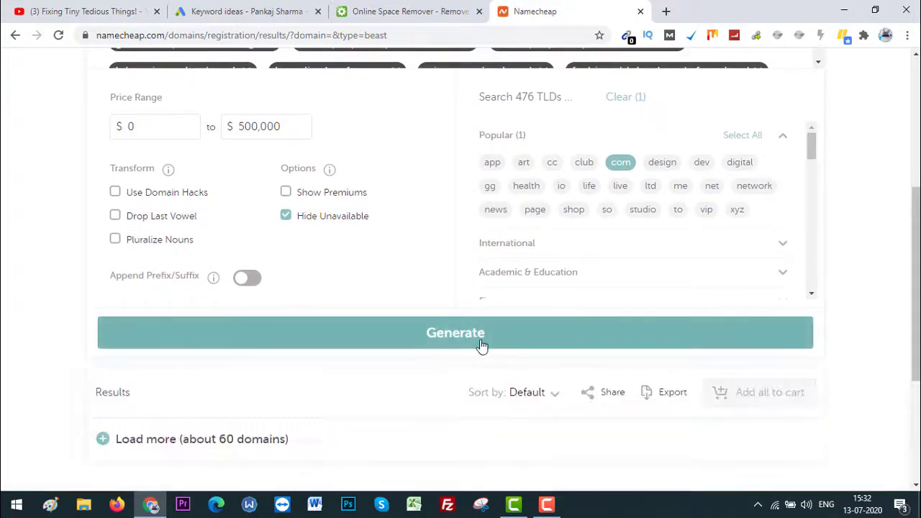
scroll(483, 346, down, 3)
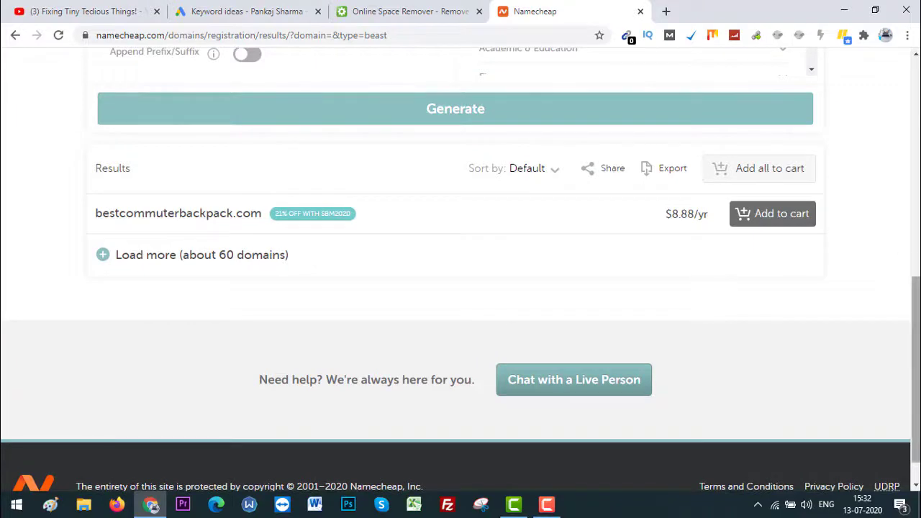
scroll(461, 287, down, 1)
scroll(461, 288, up, 2)
scroll(461, 288, up, 3)
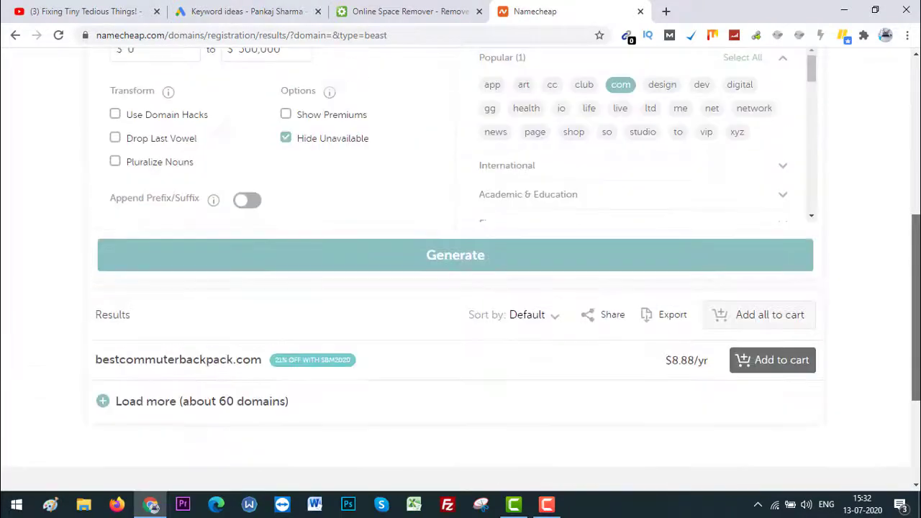
scroll(461, 288, down, 4)
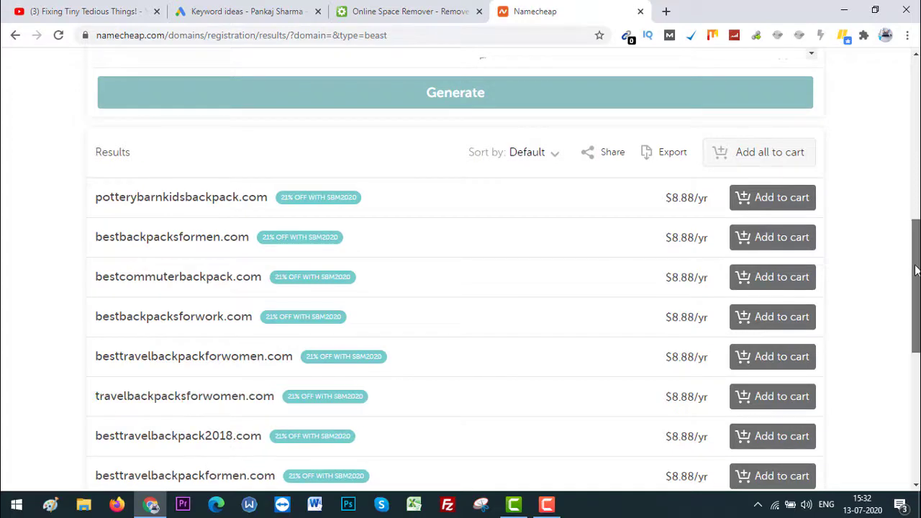
scroll(730, 225, up, 2)
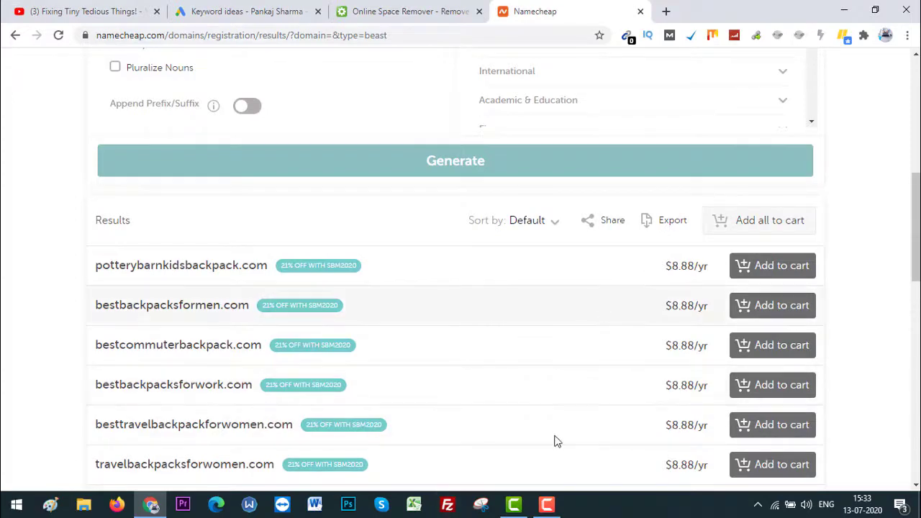
Add smalltravelbackpack.com to the cart, select its name without .com, and minimize Chrome.
drag(912, 213, 917, 247)
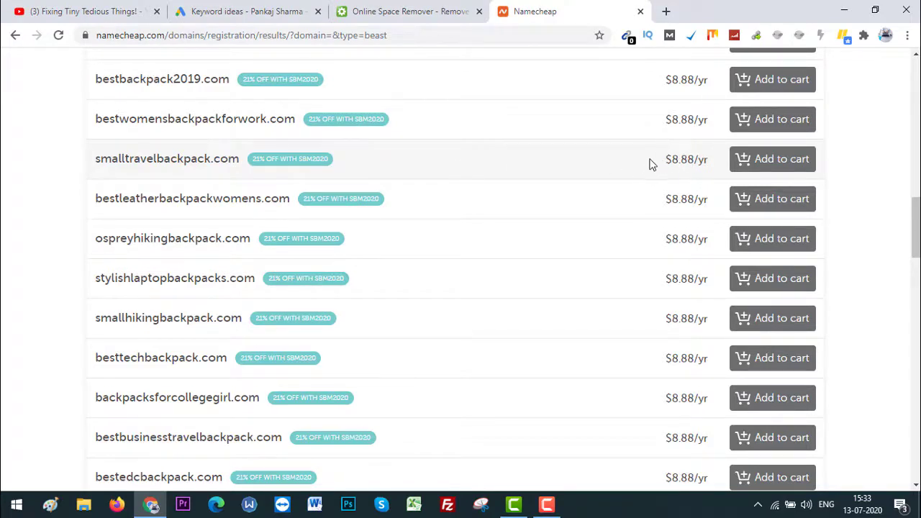
click(797, 167)
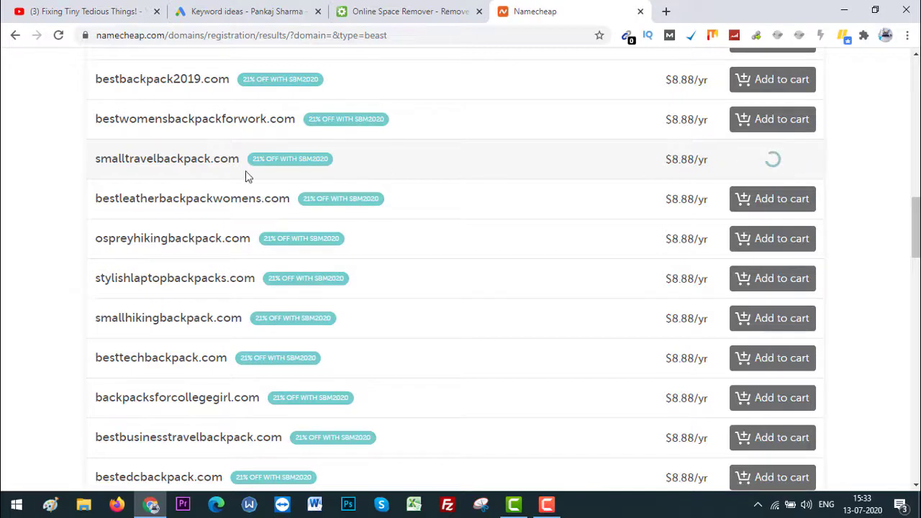
drag(331, 159, 104, 160)
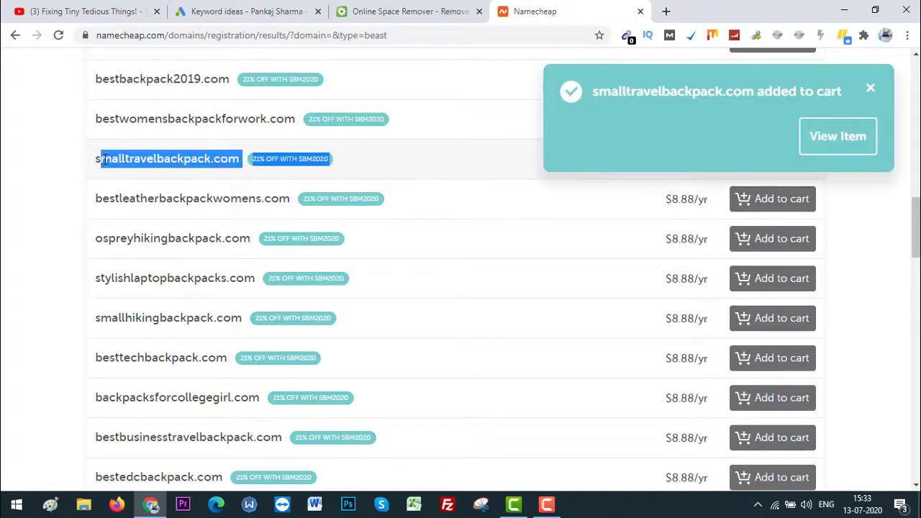
click(208, 158)
drag(171, 159, 103, 163)
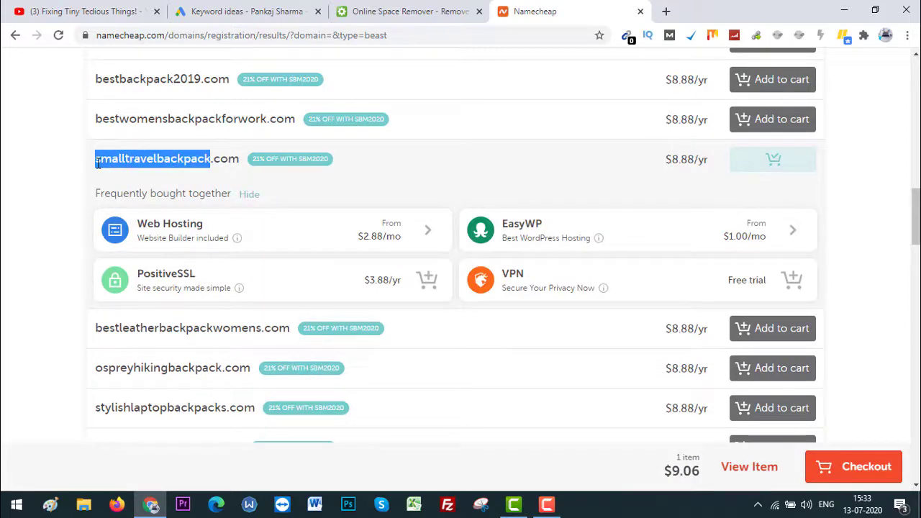
drag(98, 163, 95, 161)
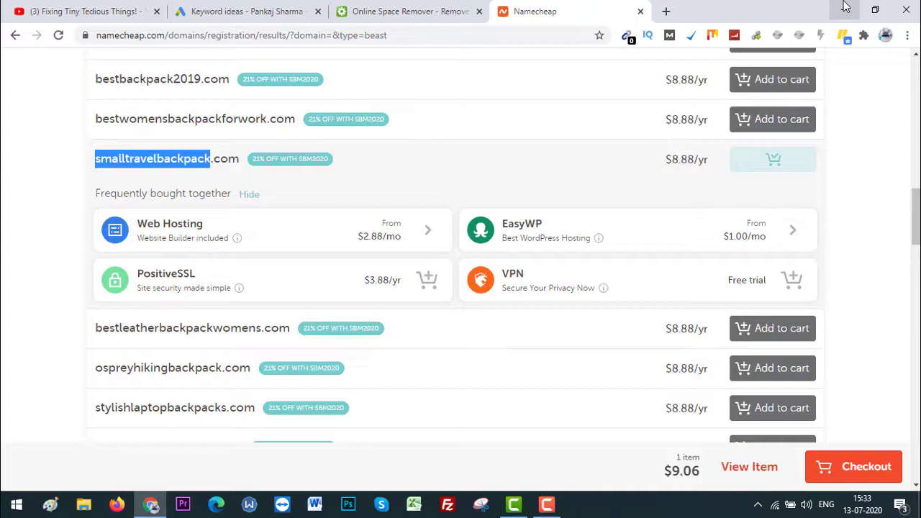
click(845, 10)
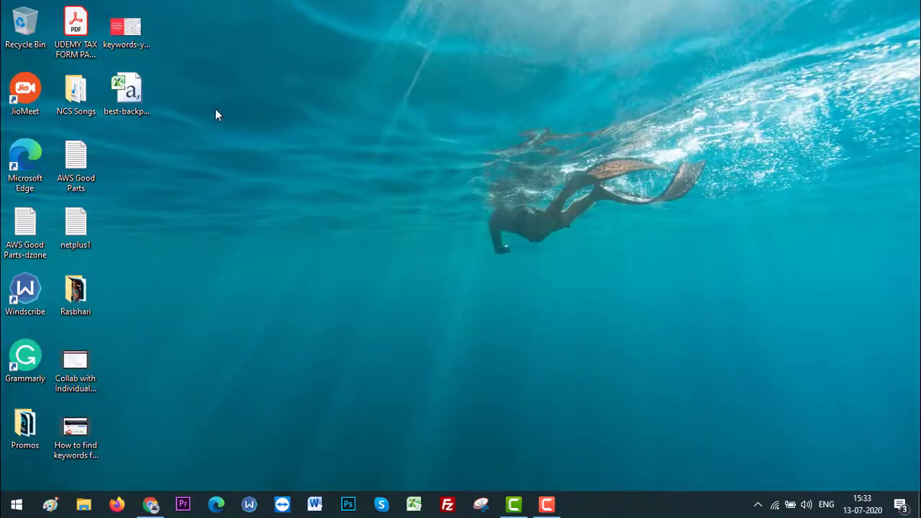
Open best-backpacks in Excel and widen columns A, E and D to show keywords and headings.
double_click(143, 99)
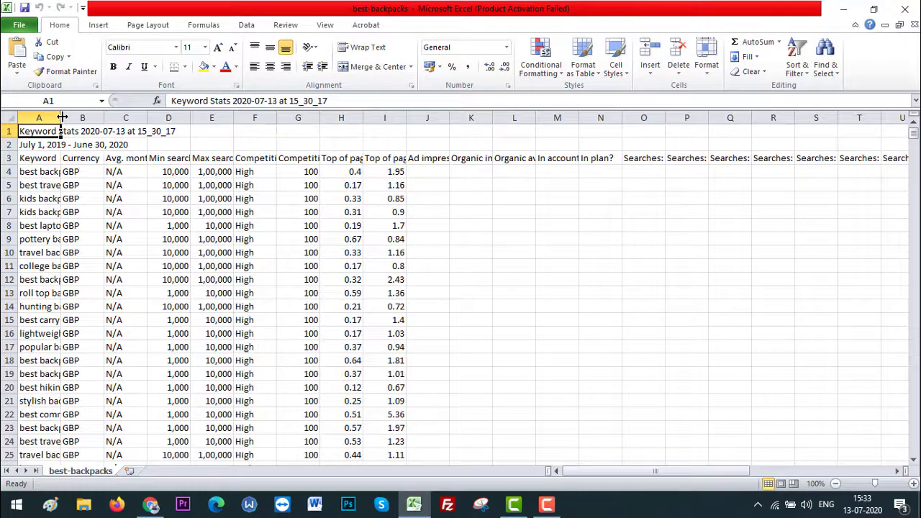
drag(63, 118, 226, 154)
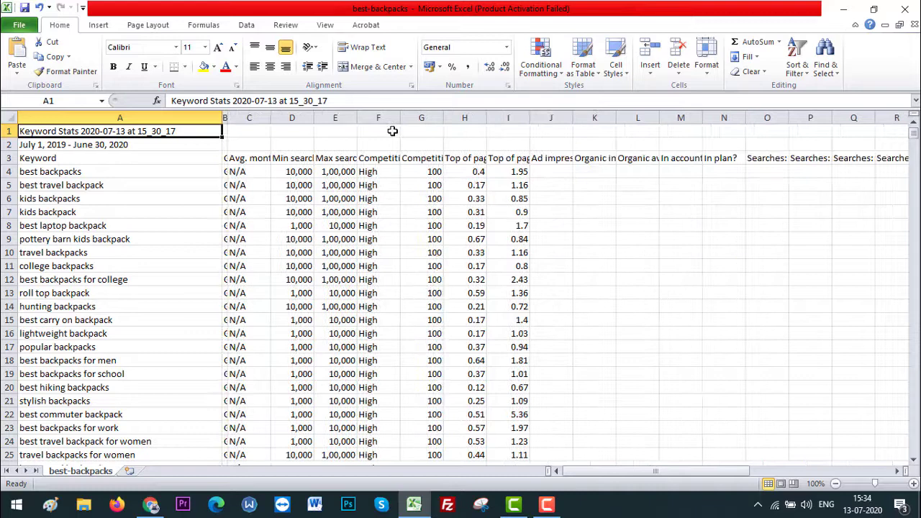
drag(358, 117, 511, 115)
drag(318, 113, 367, 116)
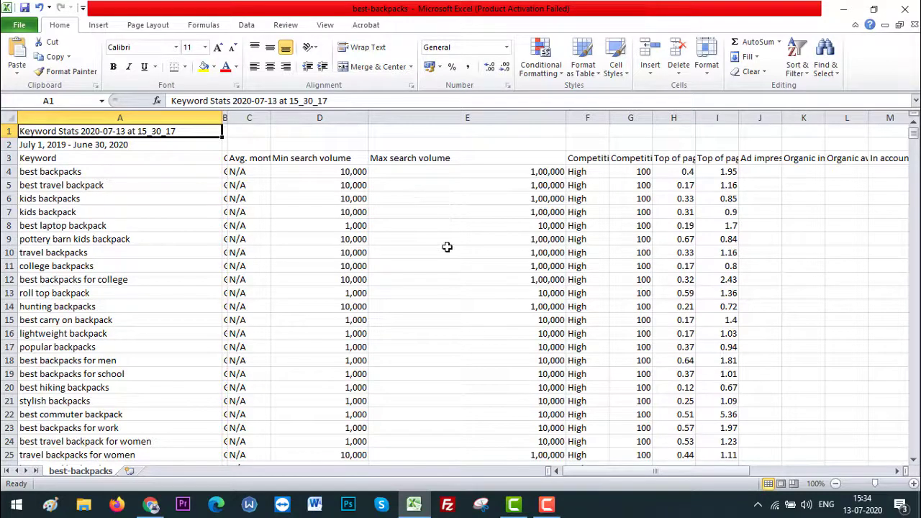
Search the sheet for 'small travel backpack' and confirm row 38 shows 1,000–10,000 monthly searches.
key(ctrl+f)
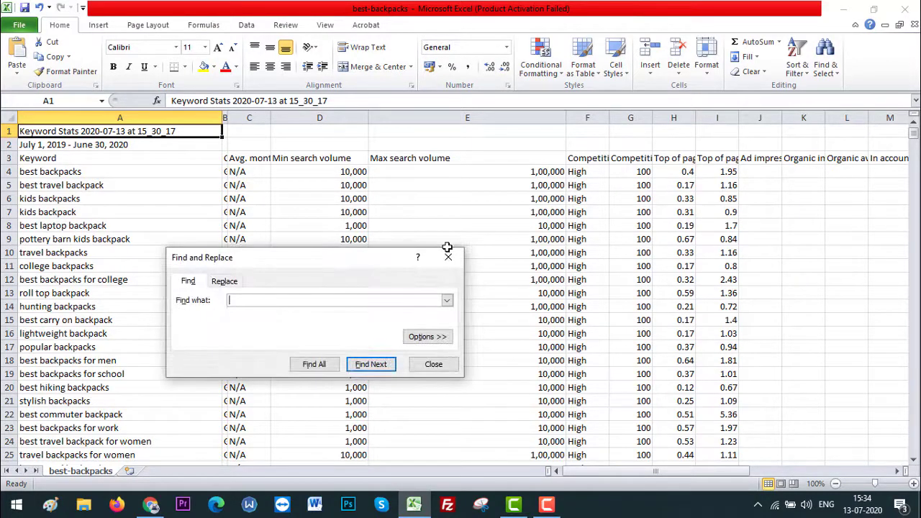
text(smalltravelbackpack)
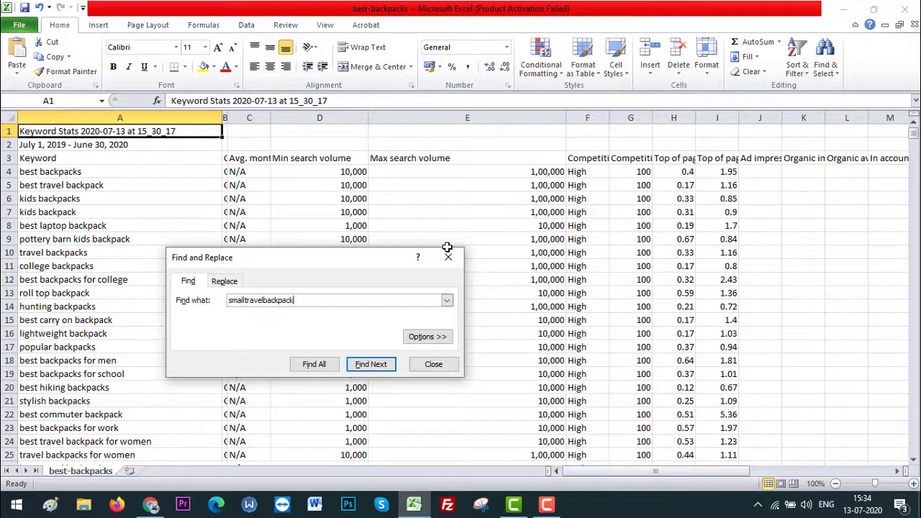
click(245, 301)
click(265, 300)
click(305, 363)
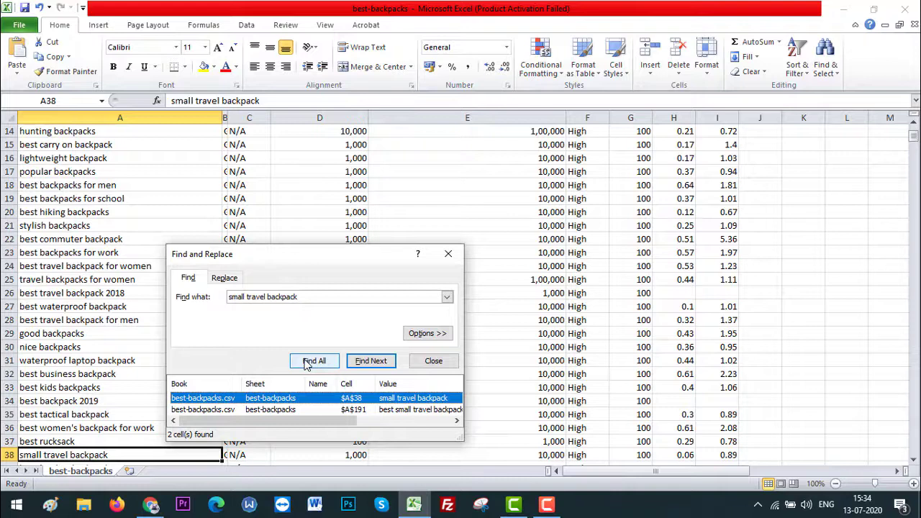
drag(374, 258, 194, 83)
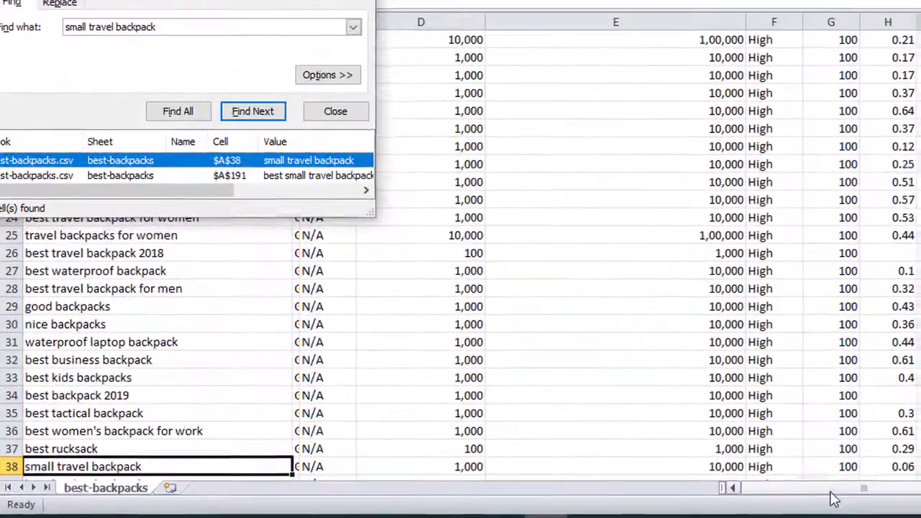
drag(626, 475, 650, 474)
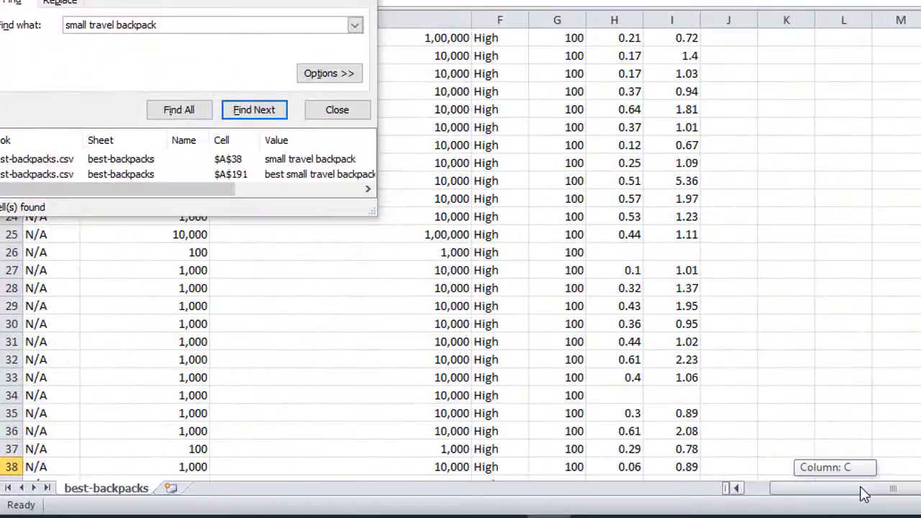
drag(864, 495, 863, 495)
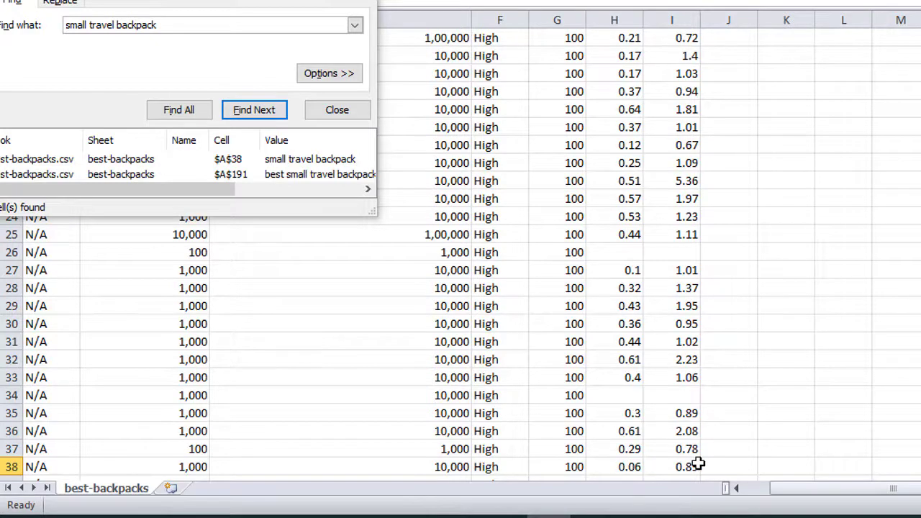
drag(787, 489, 744, 491)
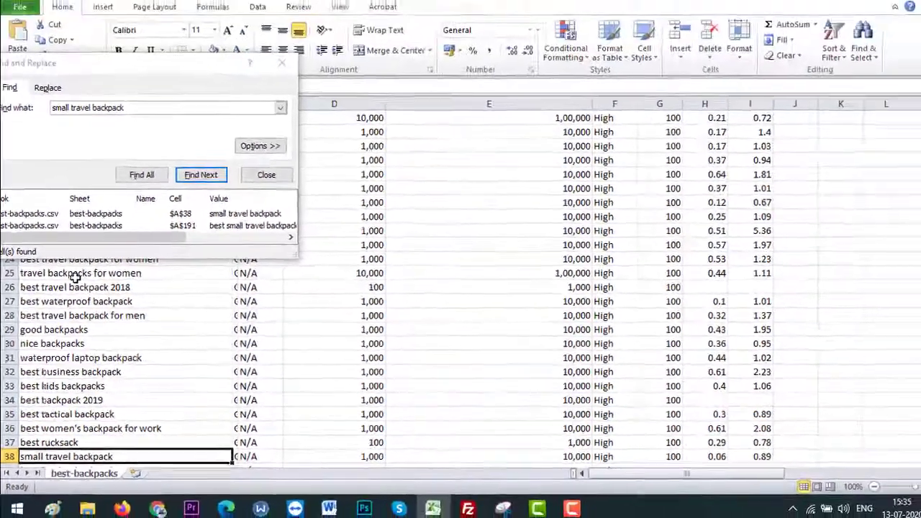
click(75, 277)
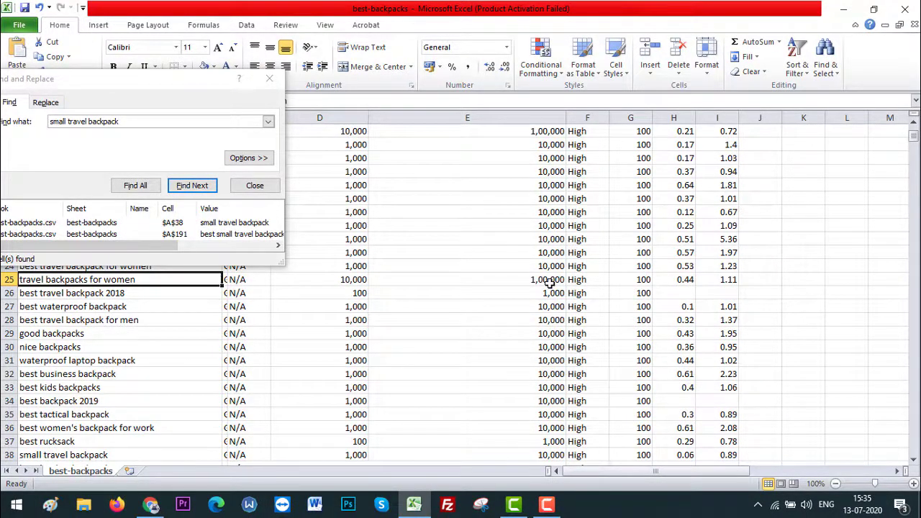
click(256, 187)
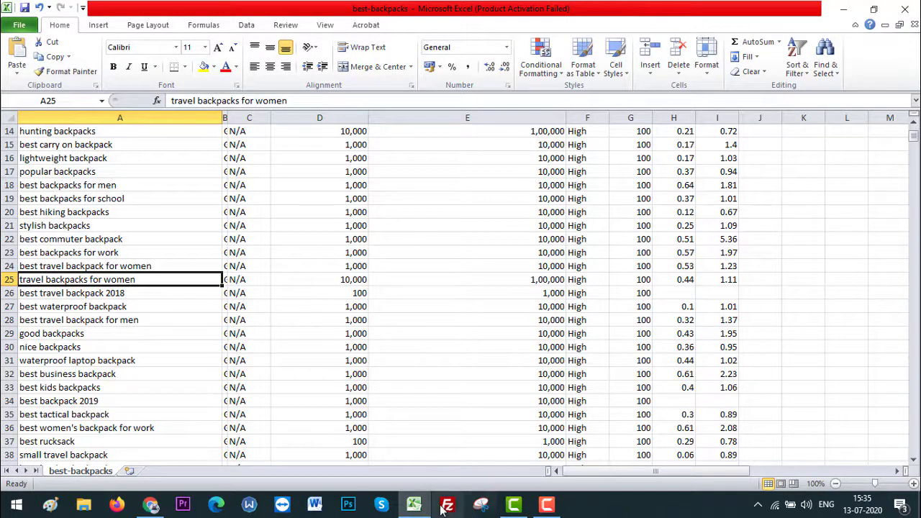
Return to the Namecheap Beast Mode results and select the smalltravelbackpack name at the top.
click(151, 506)
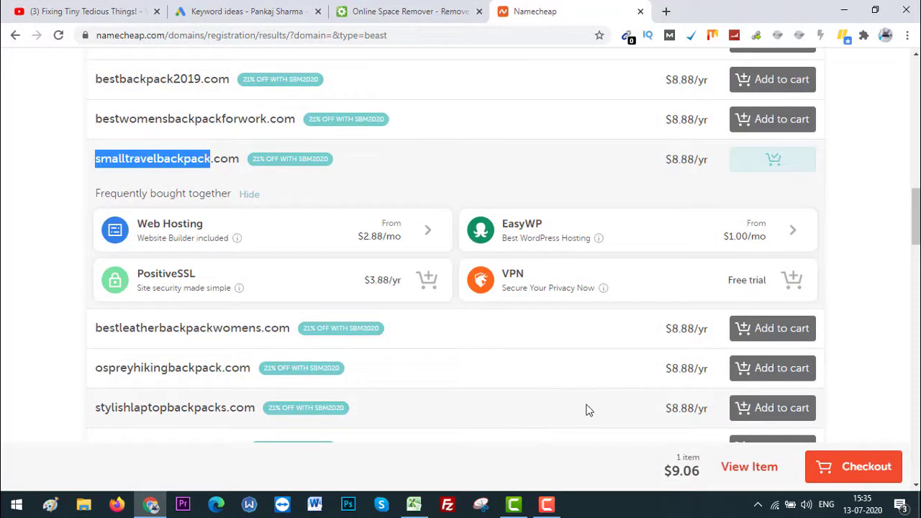
click(414, 505)
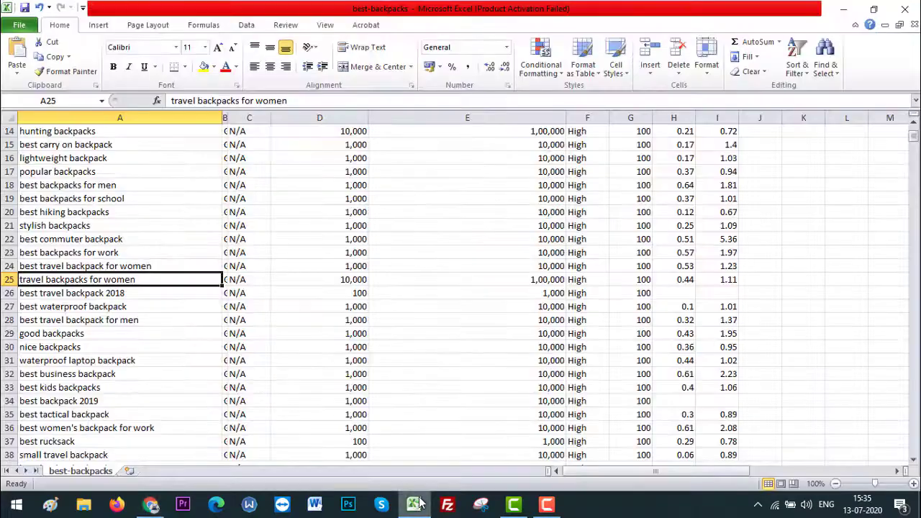
click(414, 504)
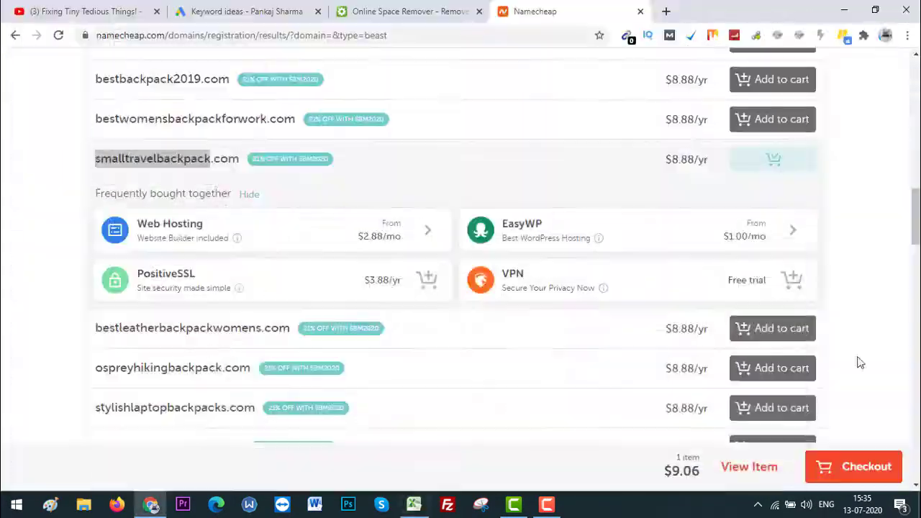
drag(916, 227, 897, 360)
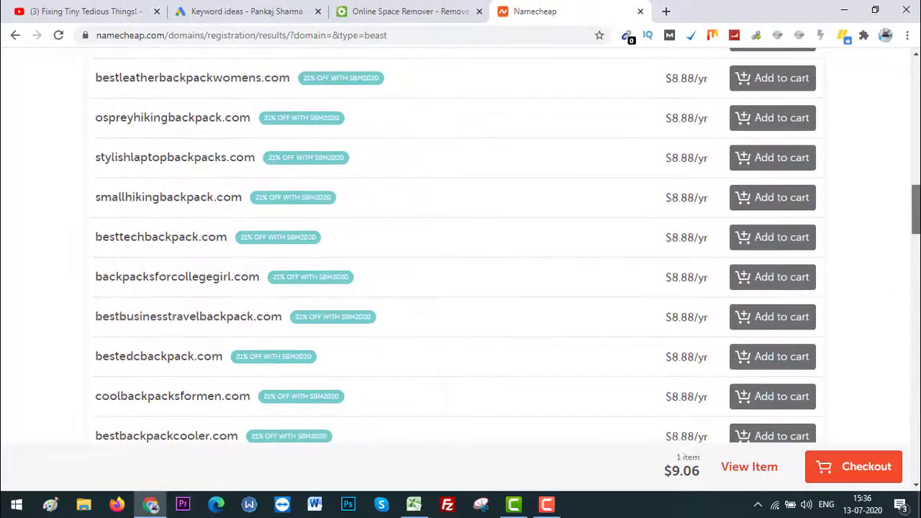
double_click(152, 74)
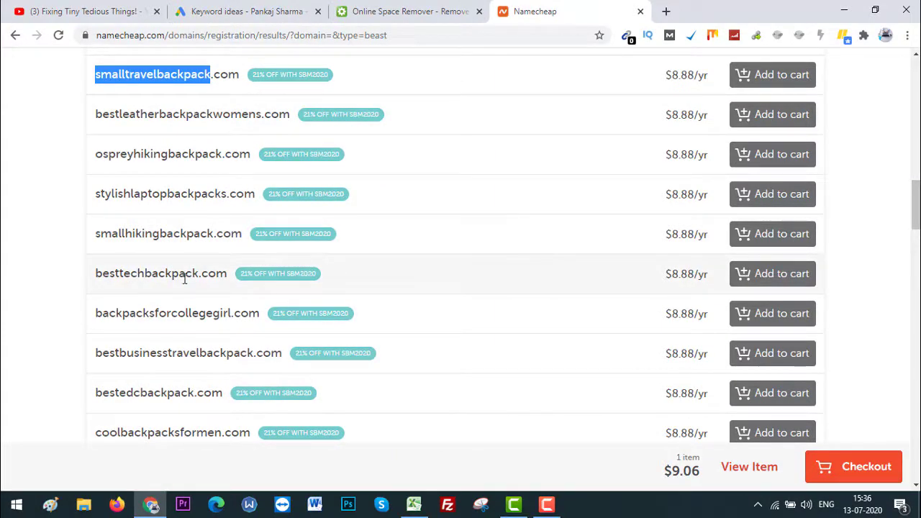
Add besttechbackpack.com to the cart and check out, showing both domains at an $18.12 subtotal.
click(786, 286)
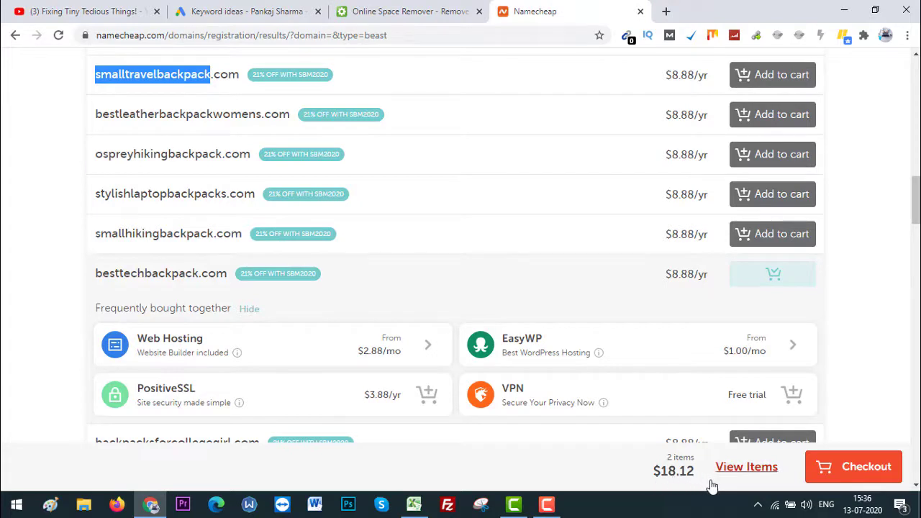
click(855, 471)
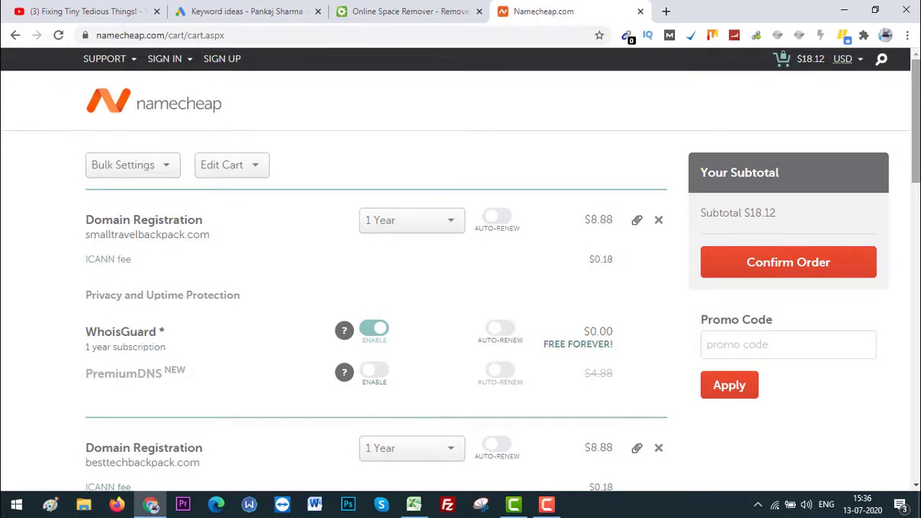
scroll(460, 269, down, 1)
scroll(461, 269, up, 1)
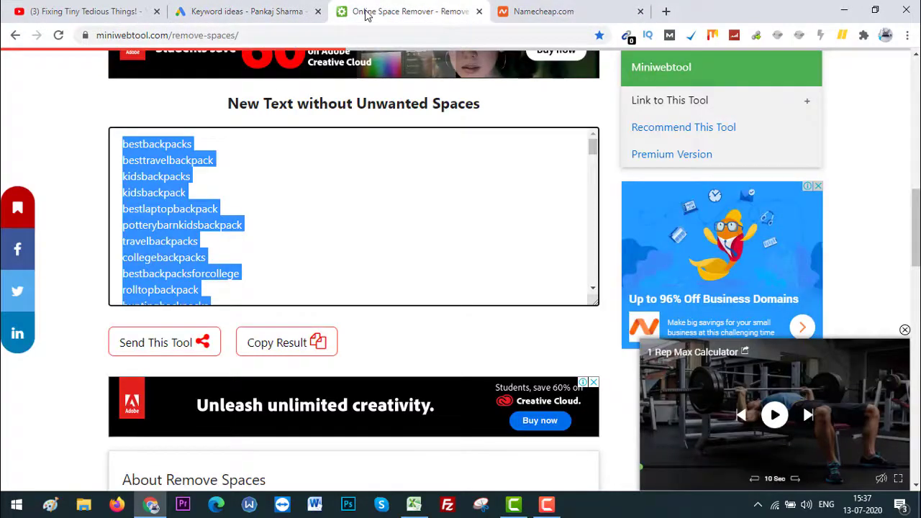
click(551, 9)
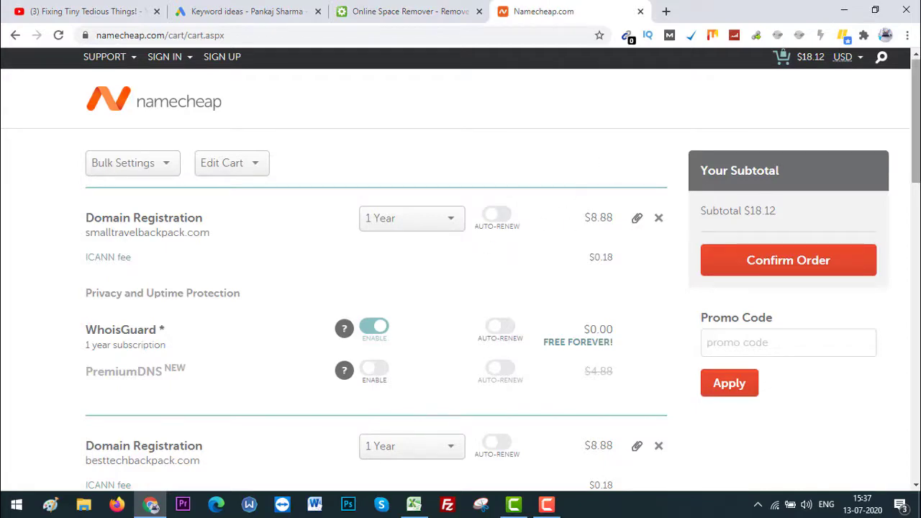
mouse_move(914, 118)
mouse_down()
mouse_move(911, 399)
mouse_move(917, 110)
mouse_up()
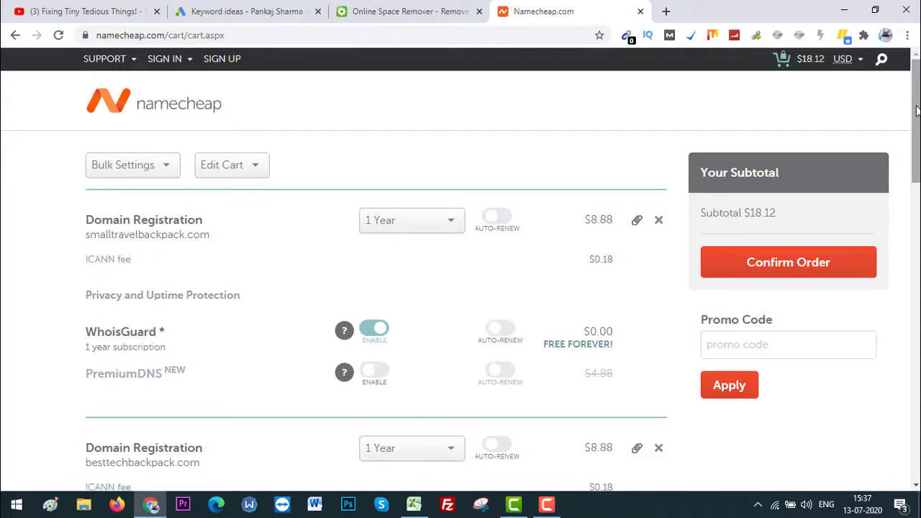
mouse_move(916, 110)
mouse_down()
mouse_move(912, 381)
mouse_move(912, 115)
mouse_up()
Switch to the Fixing Tiny Tedious Things! YouTube channel tab, leaving the Namecheap cart open.
click(104, 10)
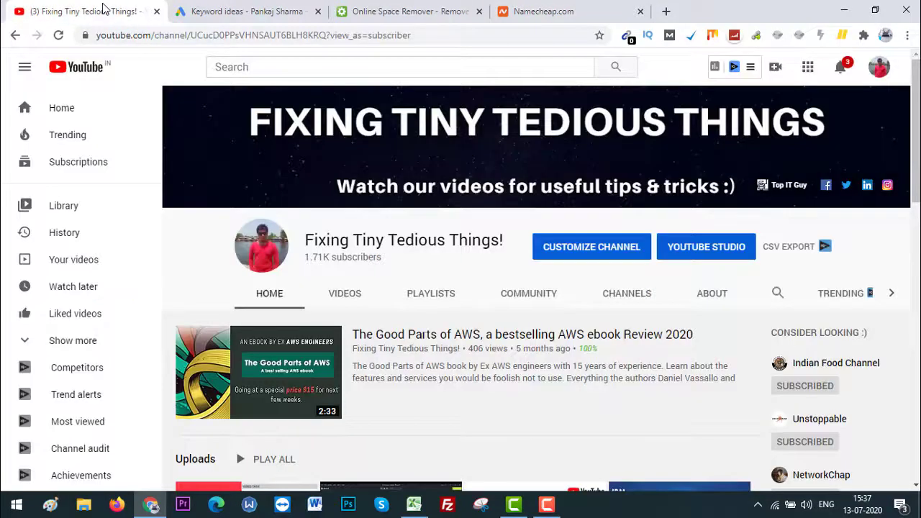